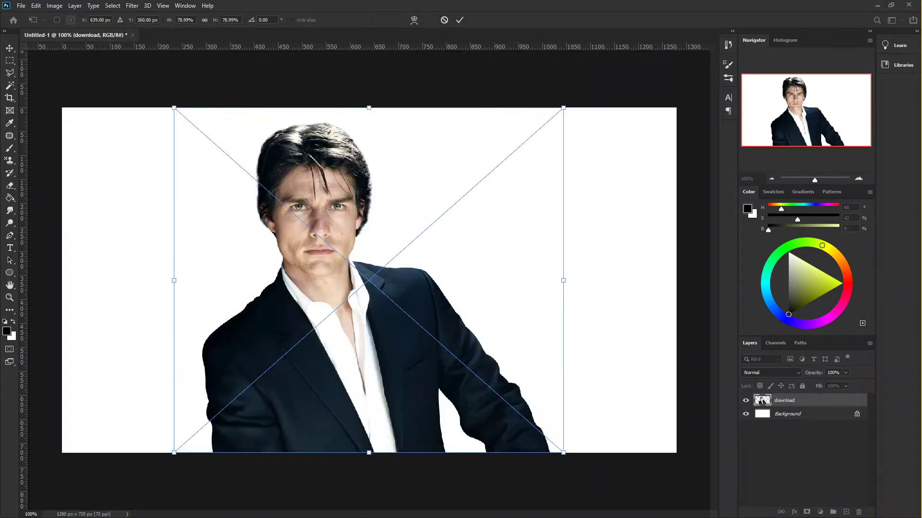
Place the portrait image and move it toward the canvas's left side, centred at about X 373 px, Y 384 px.
click(460, 19)
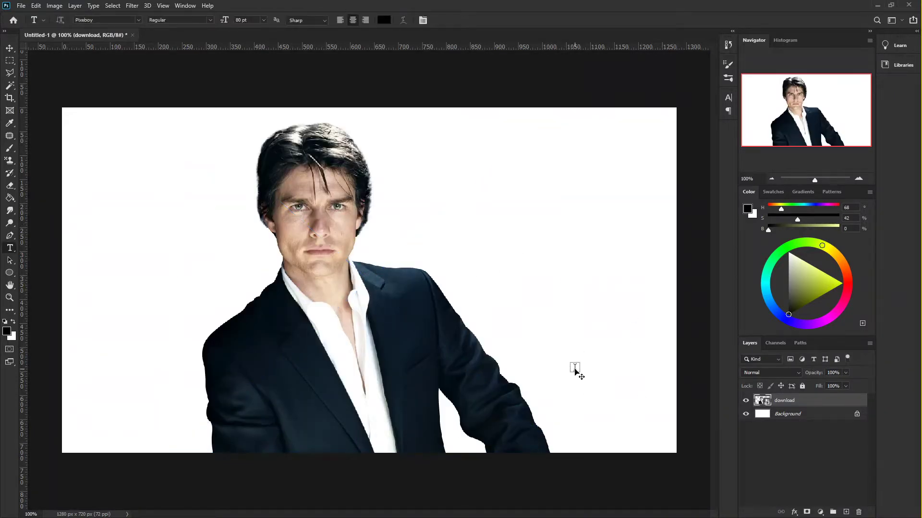
key(ctrl+t)
drag(460, 318, 333, 329)
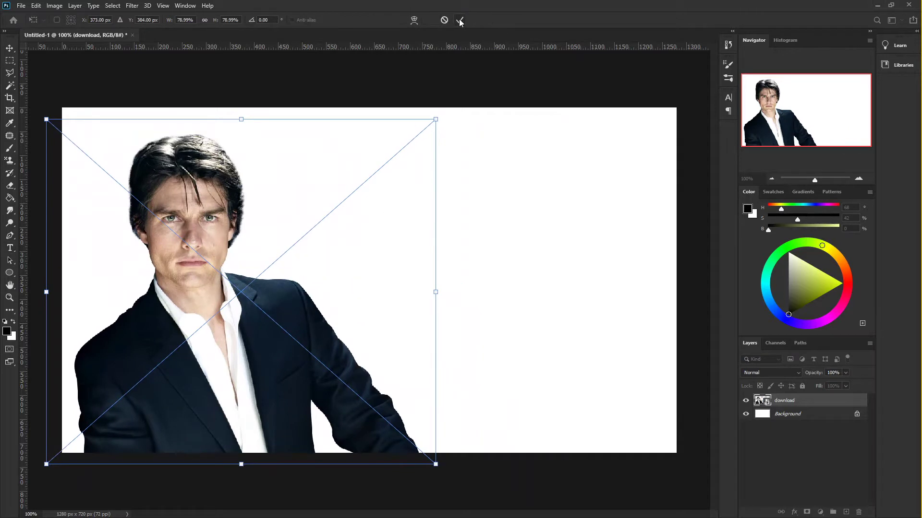
click(459, 20)
Add a title beside the portrait reading WHAT / TOM CRUISE / THINKS WILL / MAKE YOU / FALL / IN / LOVE on separate lines.
key(h)
key(t)
click(470, 183)
text(WHAT)
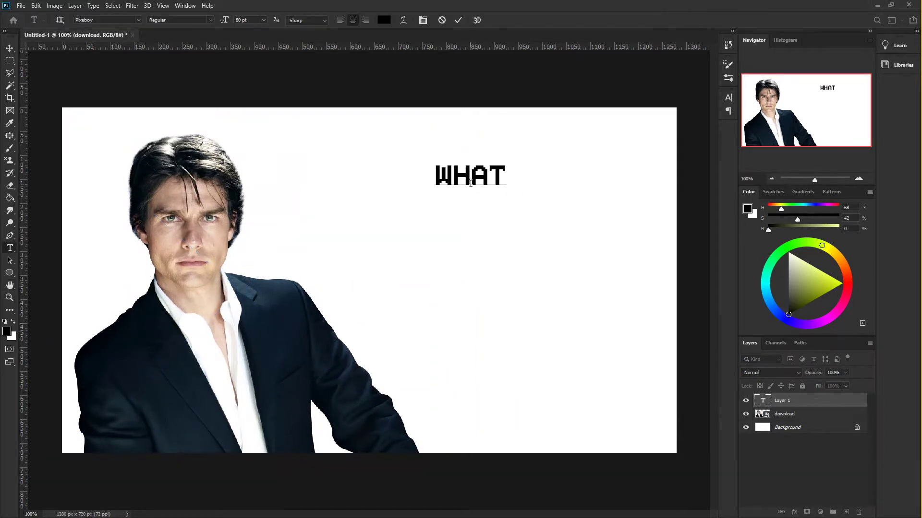
key(Return)
text(TOM CRUISE)
key(Return)
text(THINKS WILL)
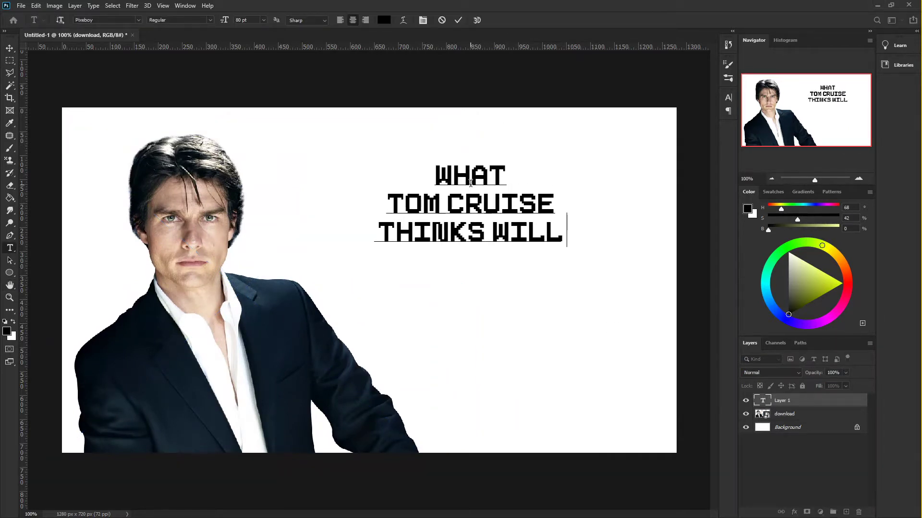
text( MAKE YOU FALL)
key(Return)
text(IN)
key(Return)
text(LOVE)
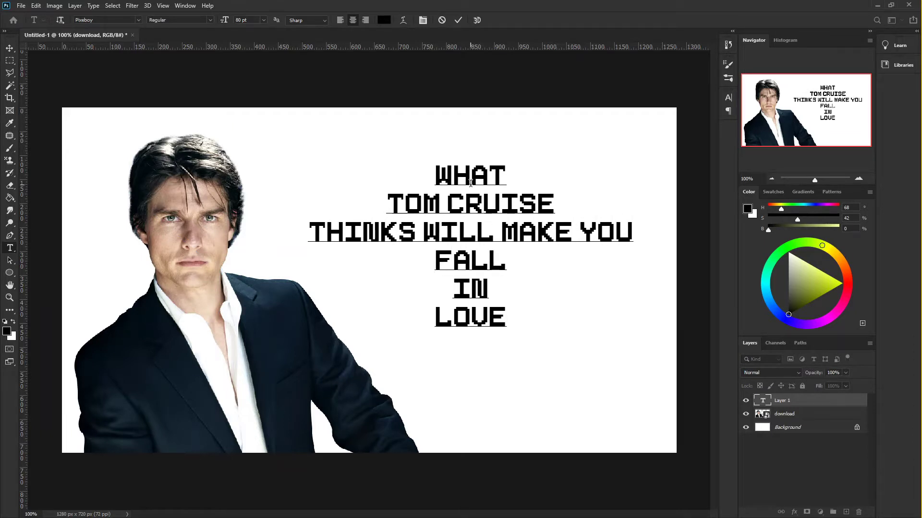
key(Return)
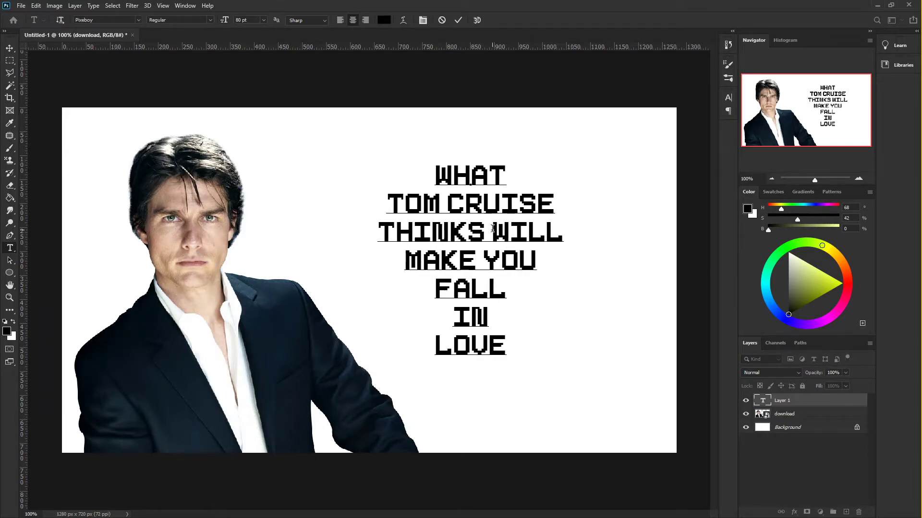
Rearrange the title's line breaks to read WHAT / TOM CRUISE THINKS / WILL MAKE YOU / FALL IN LOVE, with a space between WILL and MAKE.
key(BackSpace)
key(BackSpace)
click(456, 291)
key(BackSpace)
click(438, 286)
key(BackSpace)
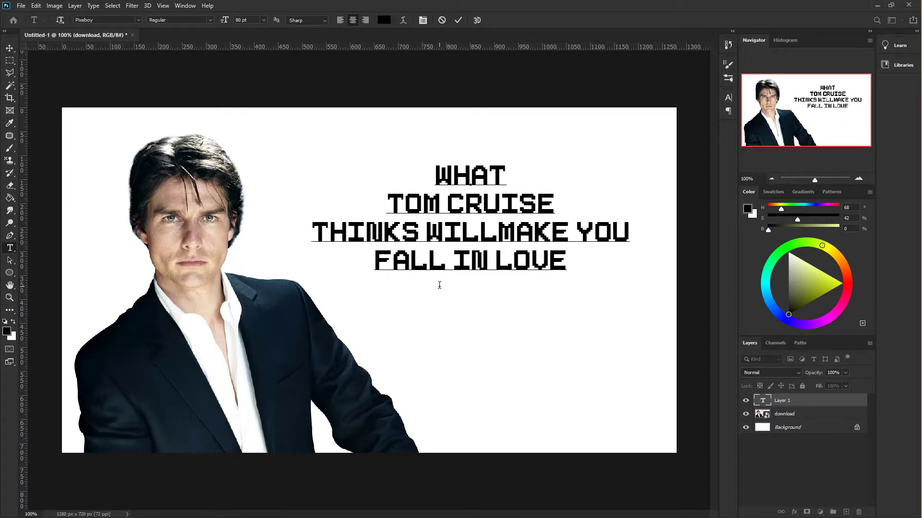
click(318, 244)
key(BackSpace)
click(510, 204)
key(BackSpace)
key(Return)
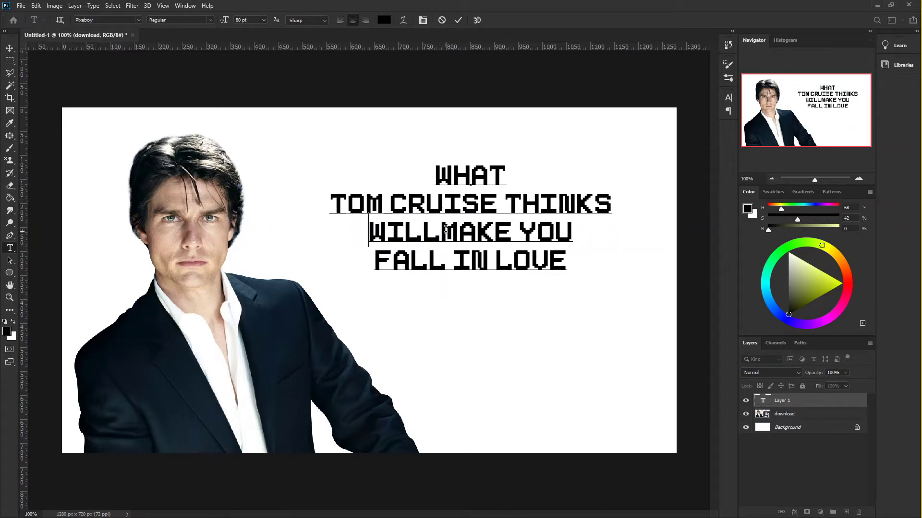
click(438, 232)
Set the whole title in the Agency FB font.
drag(436, 172, 553, 297)
click(138, 20)
scroll(242, 355, down, 12)
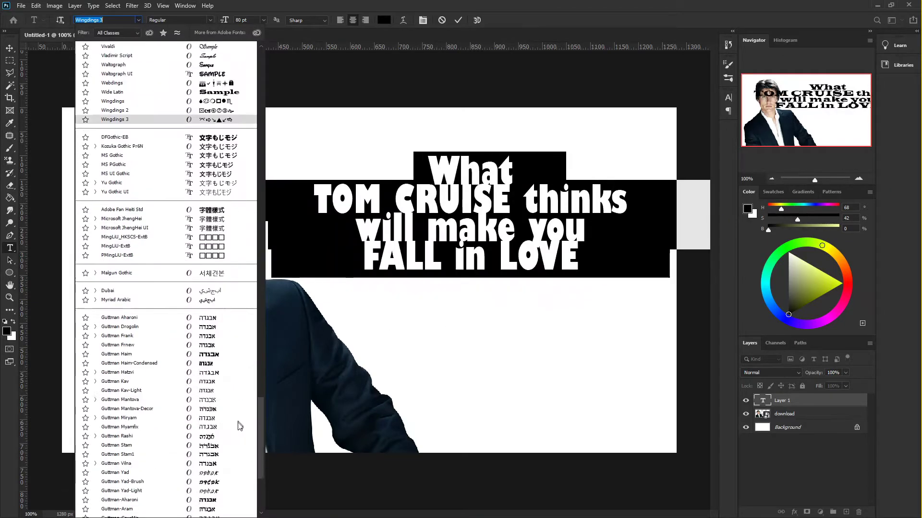
scroll(236, 422, up, 20)
scroll(233, 115, up, 2)
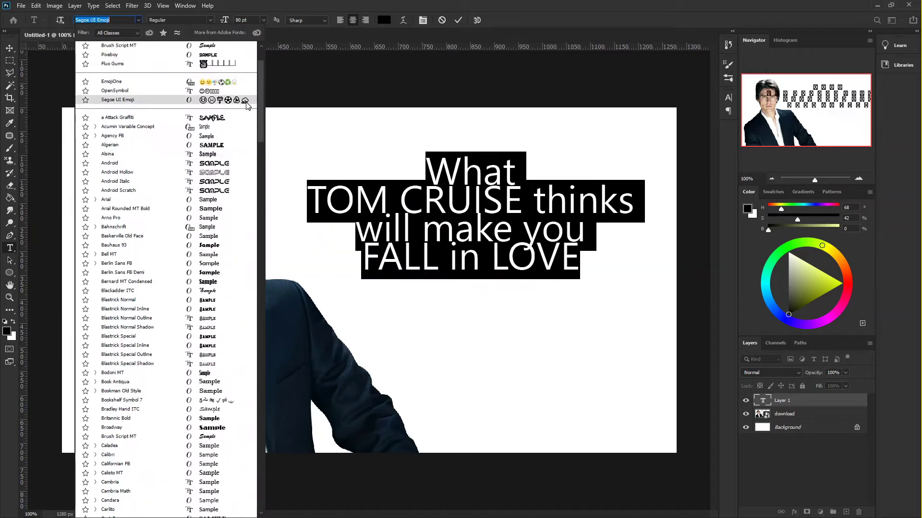
click(235, 138)
Change the words TOM CRUISE in the title to the Eras Demi ITC font.
drag(502, 199, 358, 199)
click(139, 20)
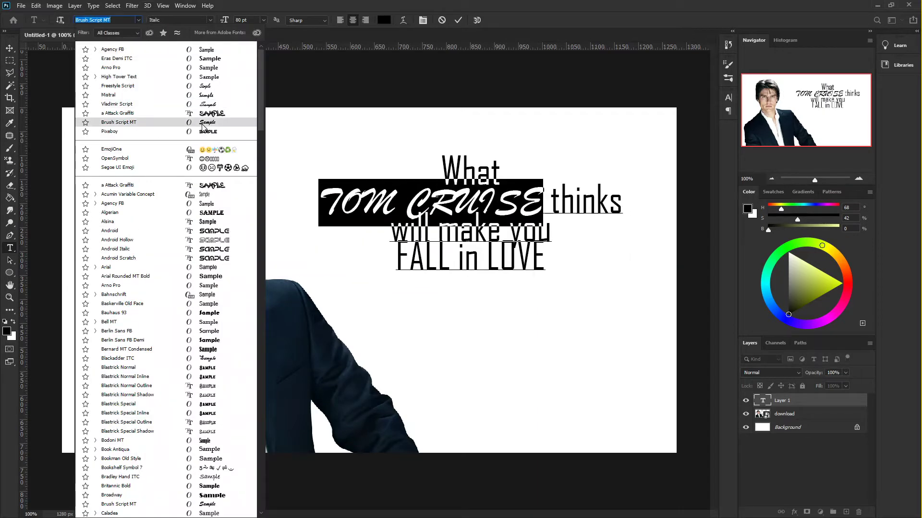
click(474, 214)
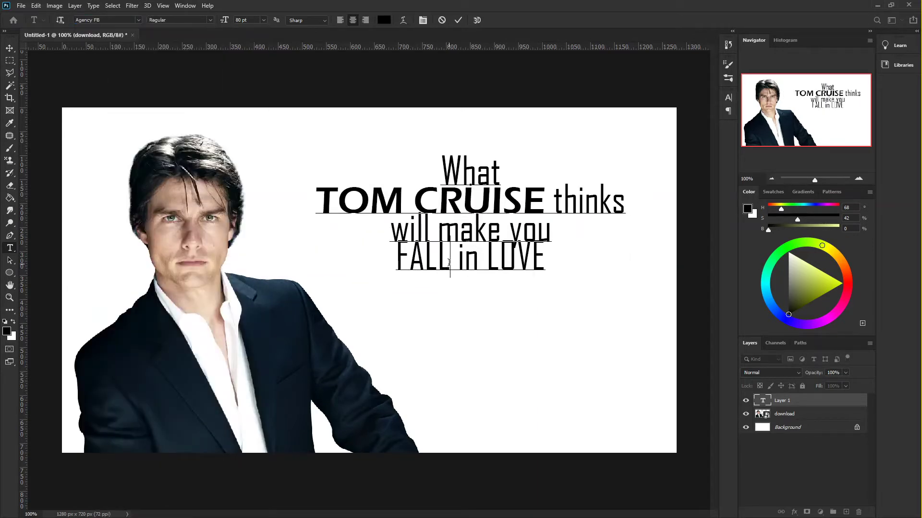
Change the words FALL and LOVE in the title to the Eras Demi ITC font.
drag(450, 263, 395, 262)
click(138, 19)
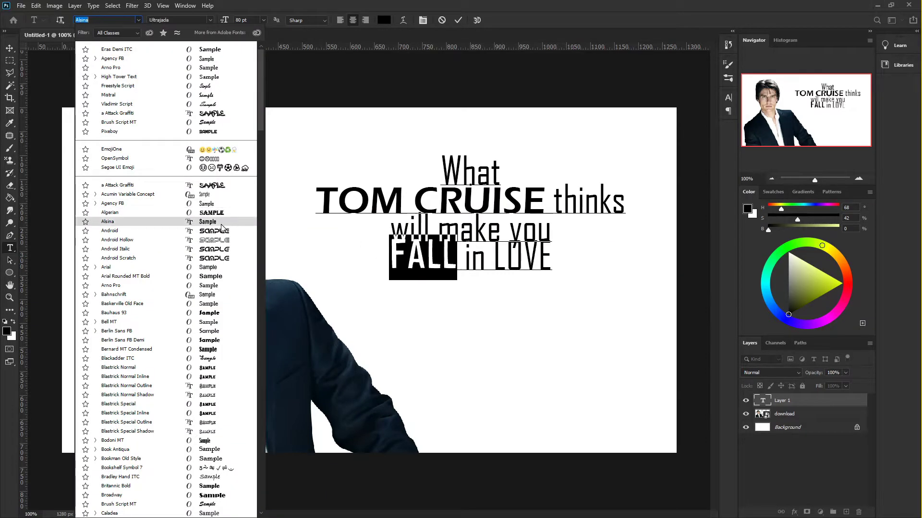
click(215, 49)
drag(562, 260, 508, 260)
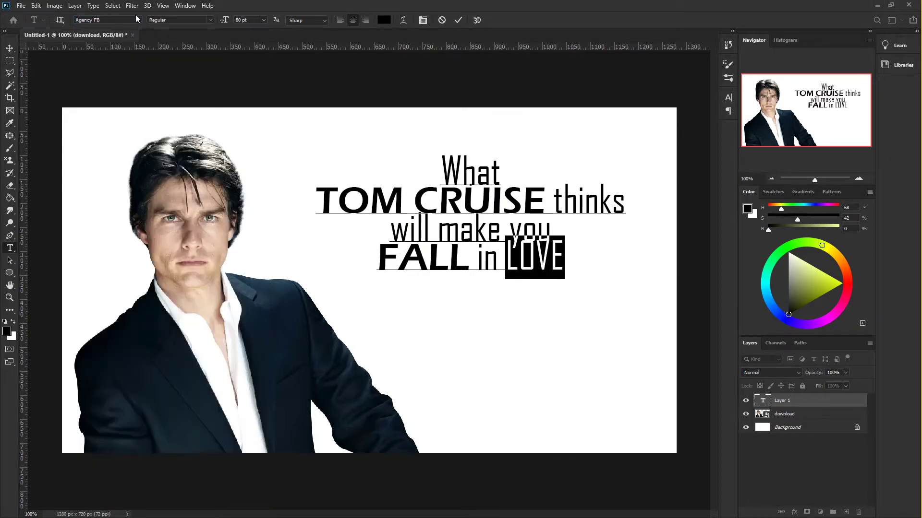
click(138, 20)
click(163, 49)
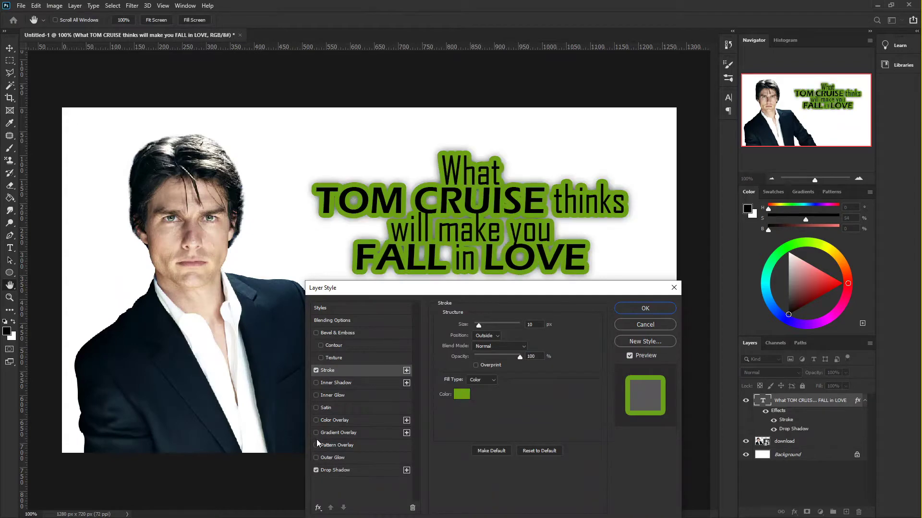
Add a gradient overlay to the title and set its stroke size to 6 px.
click(315, 433)
click(355, 433)
click(379, 372)
drag(478, 325, 476, 330)
Change the title's stroke colour to a very dark shade.
click(462, 394)
mouse_move(384, 321)
mouse_down()
mouse_move(372, 345)
mouse_move(358, 292)
mouse_move(336, 292)
mouse_up()
mouse_move(444, 182)
mouse_down()
mouse_move(664, 277)
mouse_move(706, 261)
mouse_up()
drag(598, 392, 594, 382)
drag(731, 354, 731, 324)
mouse_move(624, 379)
mouse_down()
mouse_move(635, 370)
mouse_move(615, 358)
mouse_move(624, 384)
mouse_up()
click(731, 330)
key(Return)
click(462, 394)
click(842, 260)
Switch the title's stroke fill to a gradient running from black to grey.
click(481, 379)
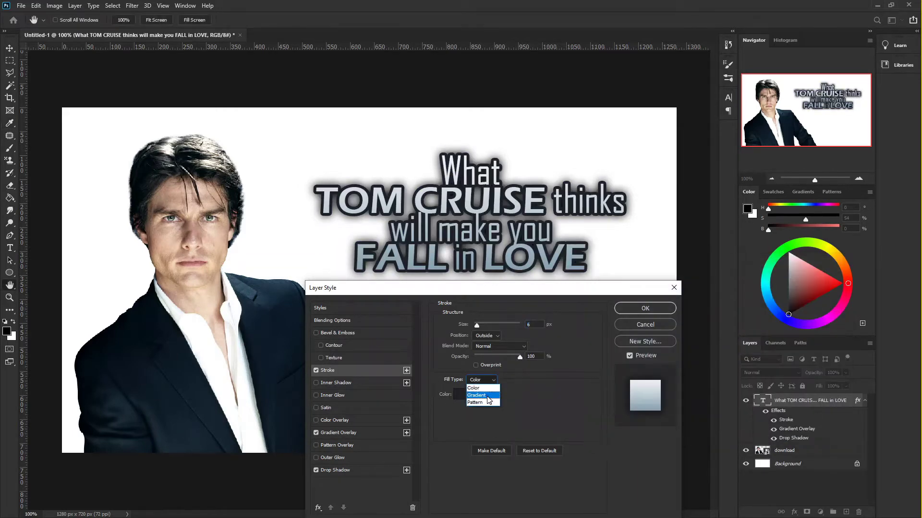
click(480, 395)
click(501, 392)
click(487, 394)
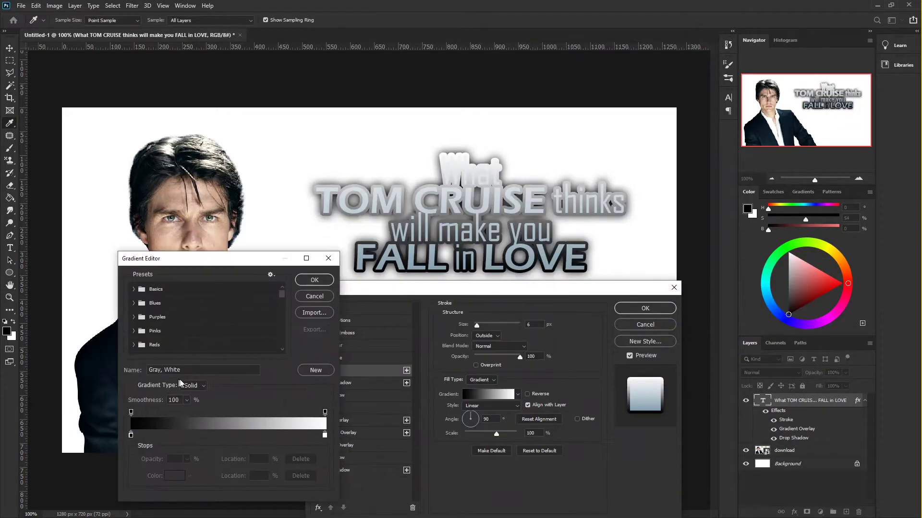
double_click(325, 435)
click(563, 358)
key(Return)
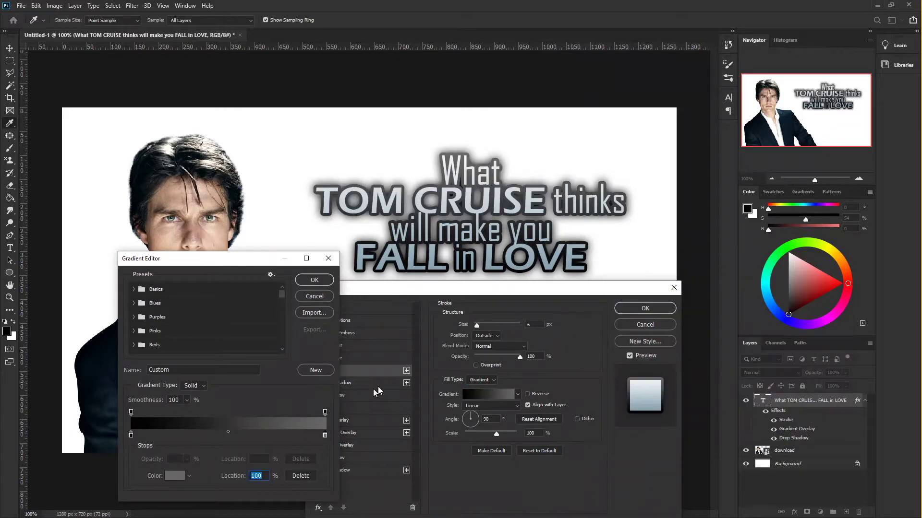
click(313, 281)
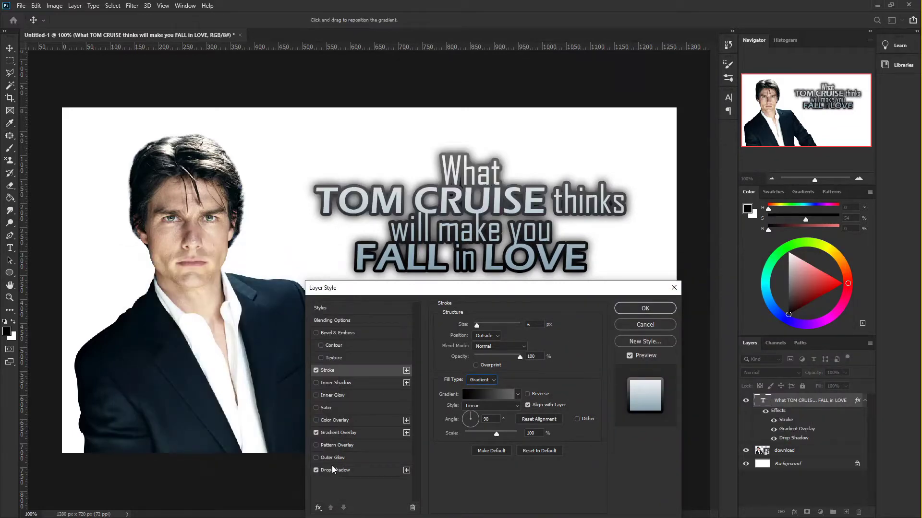
Set the text colour of the word LOVE to red (H 0, S 98, B 83).
double_click(535, 258)
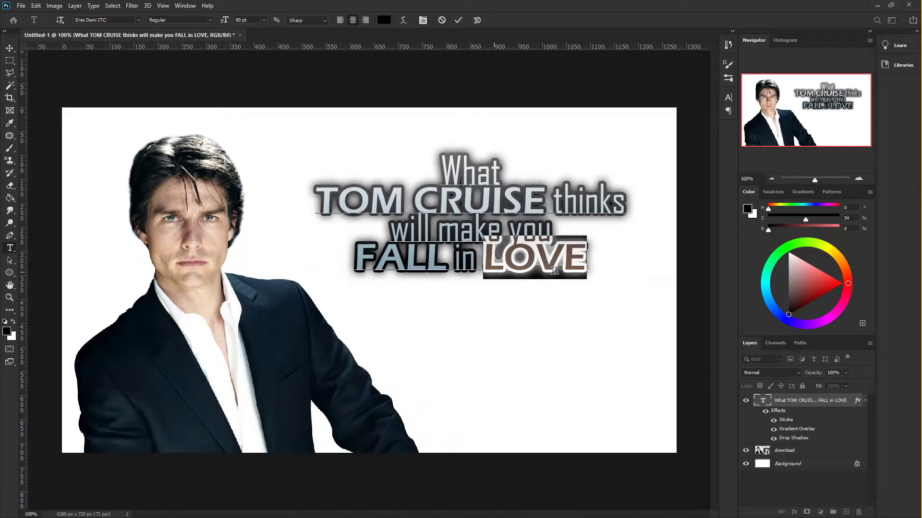
click(832, 288)
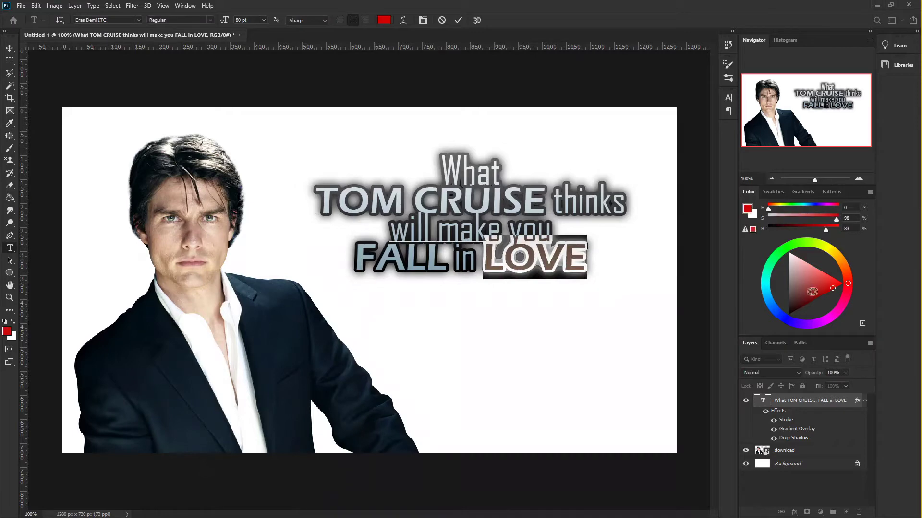
drag(580, 263, 350, 156)
Open the title's layer style and bring up its drop shadow and gradient overlay settings.
double_click(773, 400)
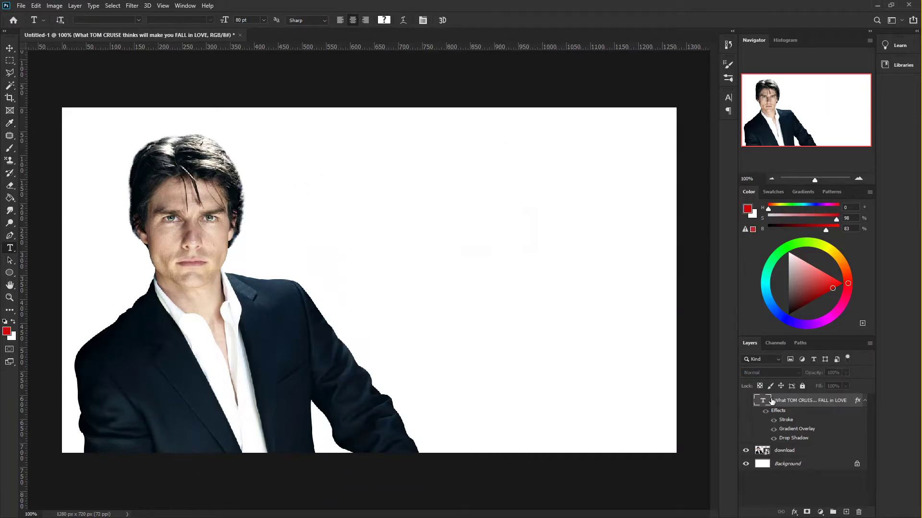
double_click(776, 401)
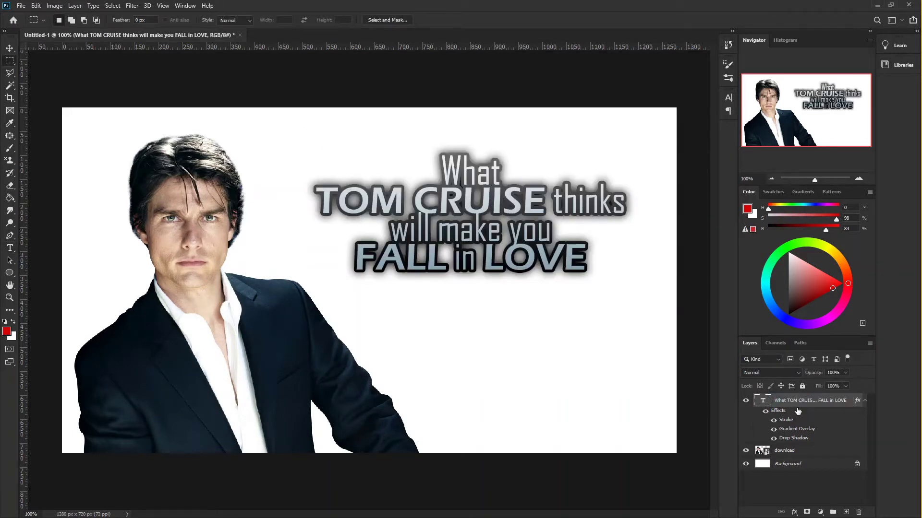
double_click(798, 411)
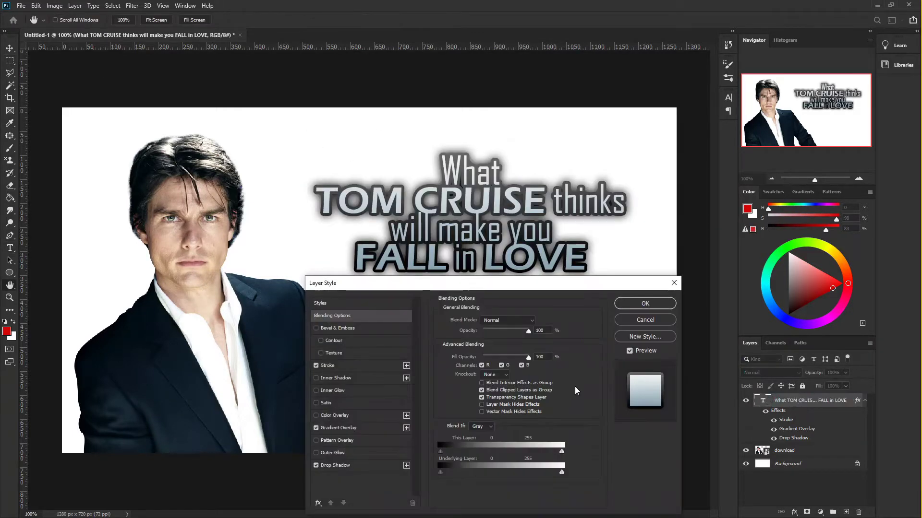
click(375, 465)
click(360, 427)
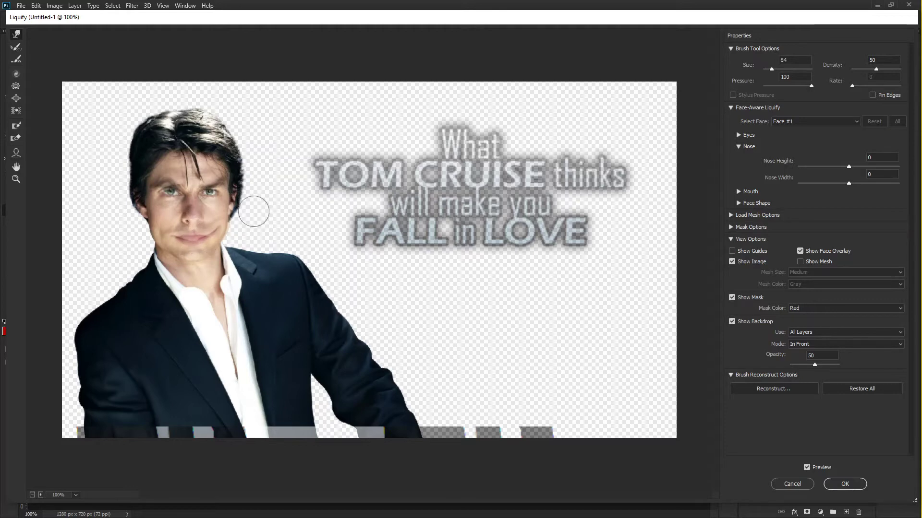
Try a Liquify distortion on the portrait's face and undo it.
key(Return)
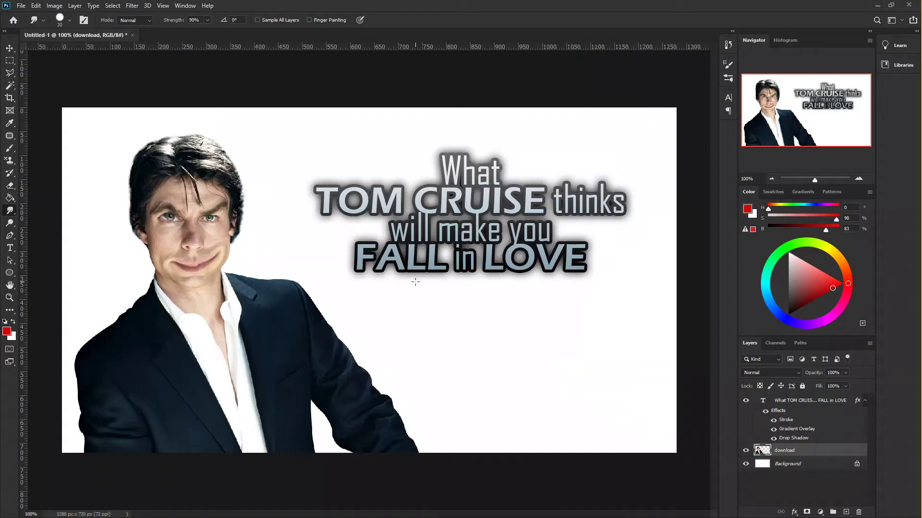
key(ctrl+z)
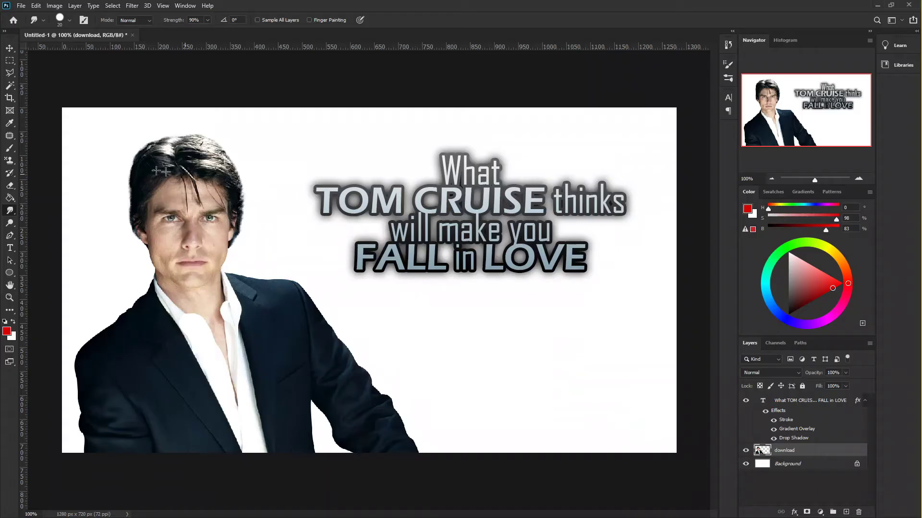
Distort the portrait's face with Liquify, pulling one corner of the mouth upward with a size 53 brush.
click(149, 6)
mouse_move(133, 7)
click(160, 81)
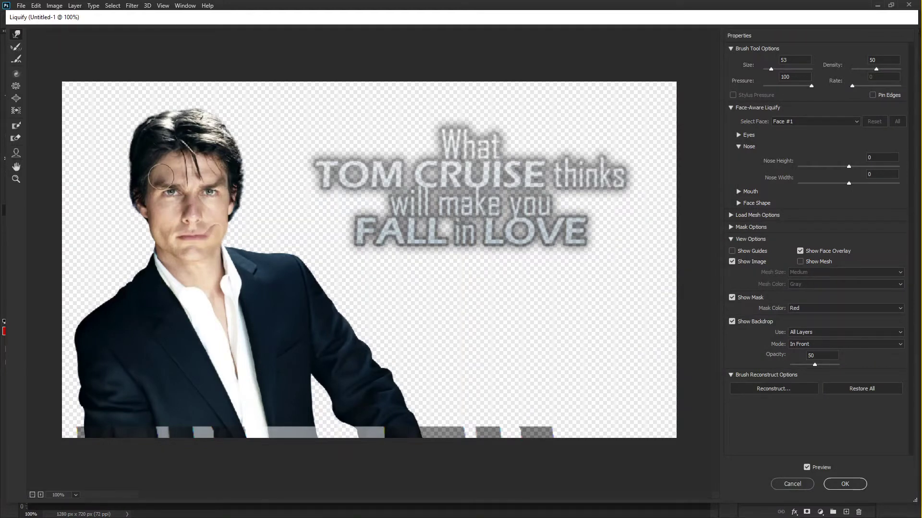
click(844, 485)
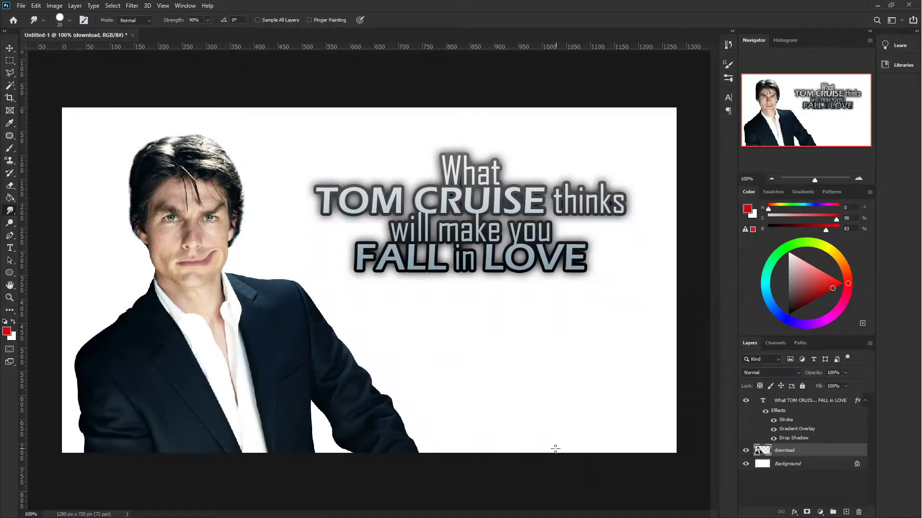
Select the title text layer and open its layer style.
click(820, 400)
double_click(820, 401)
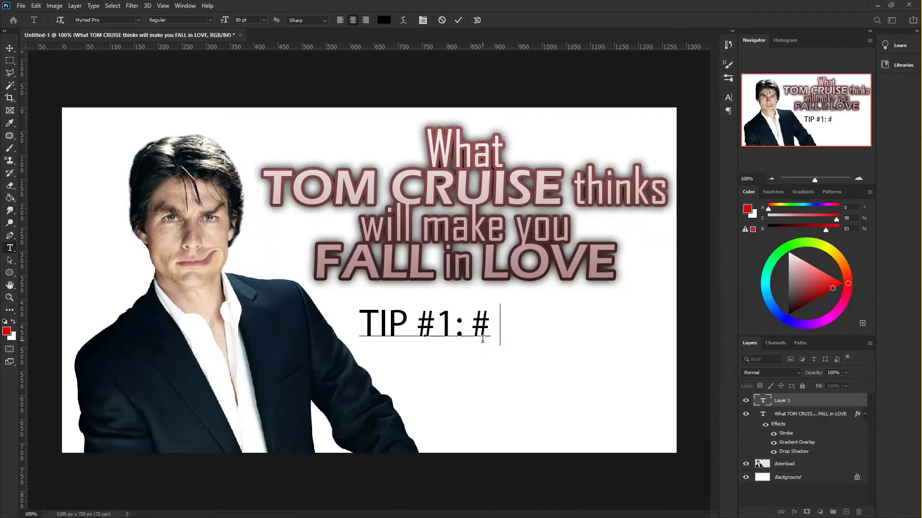
Write the tip text below the title as "TIP #1: lorem ipsum" with "dolor blah blah" on the second line.
key(BackSpace)
text(lorem u)
key(BackSpace)
key(BackSpace)
key(BackSpace)
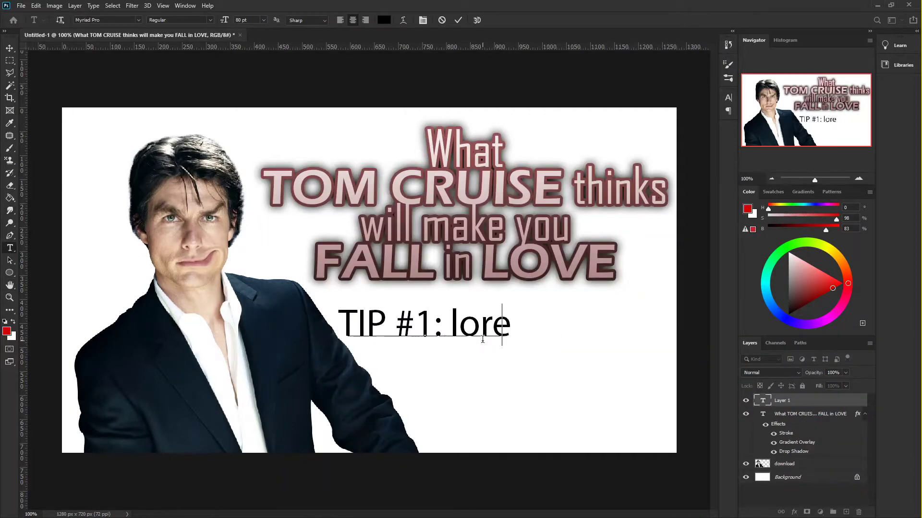
text(m ipsum)
key(Return)
text(dolorb)
key(BackSpace)
text(blah blah)
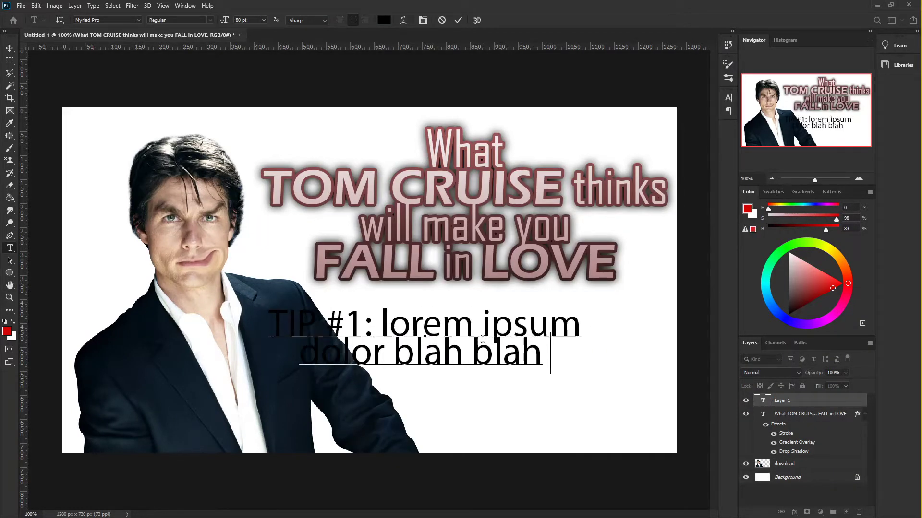
Extend the tip's second line to "dolor blah blah yada" and put a final "yada" on a third line.
text( blah)
key(BackSpace)
key(BackSpace)
key(BackSpace)
key(BackSpace)
key(BackSpace)
key(BackSpace)
key(BackSpace)
key(BackSpace)
key(BackSpace)
key(BackSpace)
text(blah yada yada)
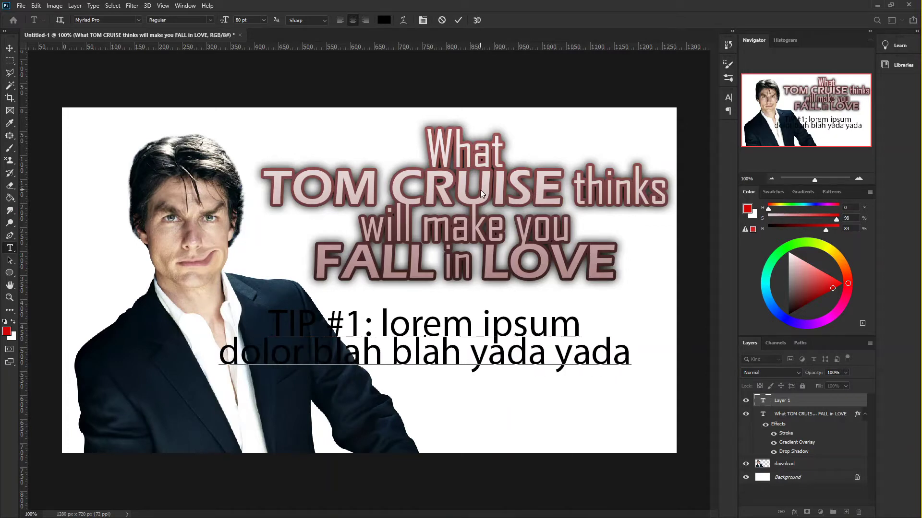
key(Return)
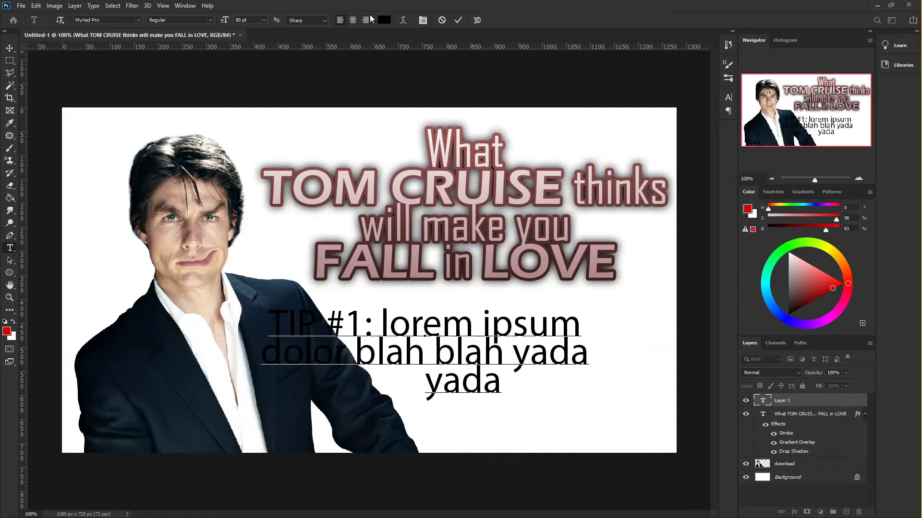
Left-align the tip text and shift it slightly toward the portrait.
click(427, 355)
click(340, 20)
click(443, 323)
click(339, 20)
drag(557, 410, 531, 409)
Set the size of the words "TIP #1:" to 100 pt.
drag(510, 323, 400, 323)
click(264, 20)
drag(251, 21, 185, 48)
text(100)
key(Return)
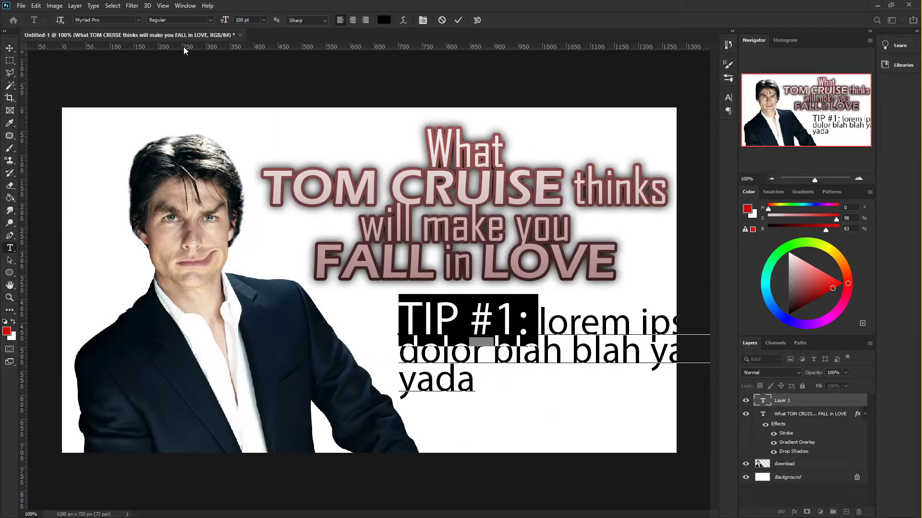
Move the tip text toward the portrait and indent its second and third lines with spaces.
click(552, 382)
drag(589, 287, 512, 291)
click(323, 386)
drag(512, 413, 548, 408)
click(368, 351)
Scale the tip text down so it fits inside the canvas and set its font to Monotype Corsiva.
key(ctrl+t)
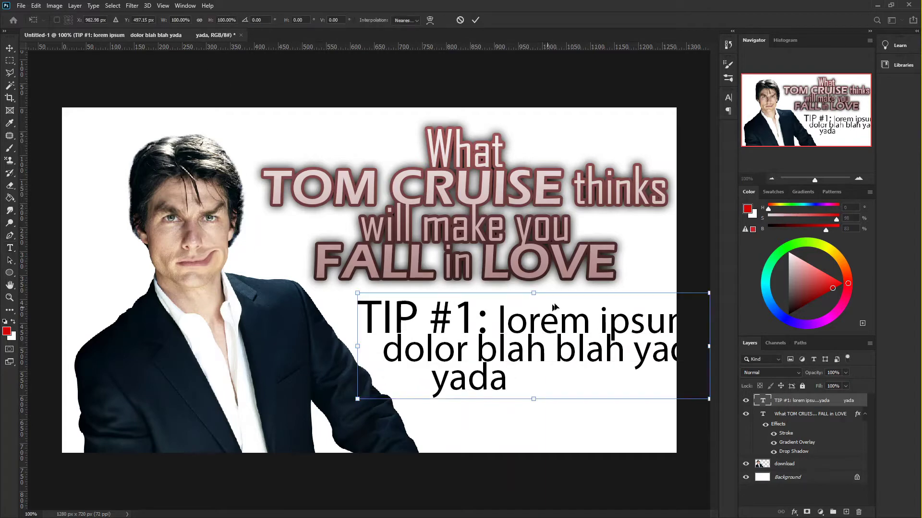
drag(708, 294, 648, 324)
drag(564, 363, 564, 349)
key(Return)
drag(485, 322, 359, 323)
click(517, 393)
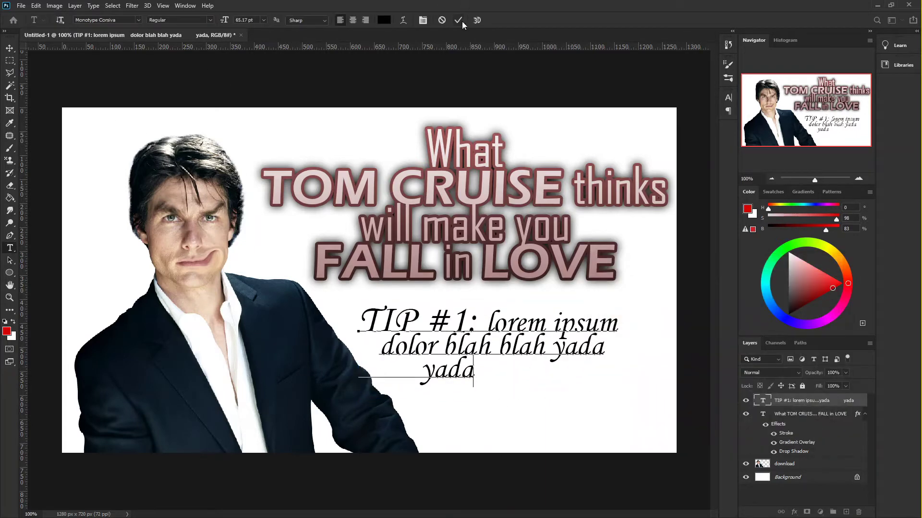
Pixelate the tip text after "TIP #1:" with a Mosaic filter at a cell size of 10.
click(9, 61)
drag(484, 306, 626, 442)
drag(386, 332, 406, 356)
click(132, 5)
mouse_move(192, 147)
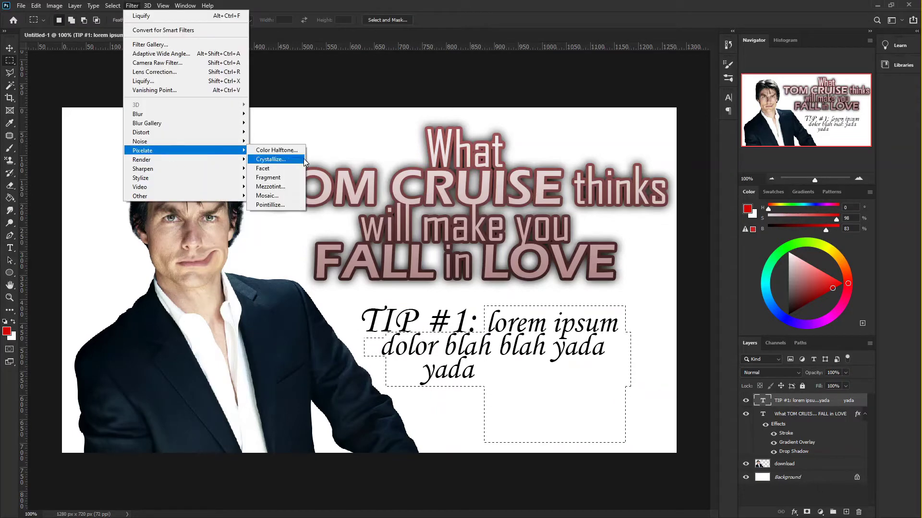
click(282, 199)
click(441, 196)
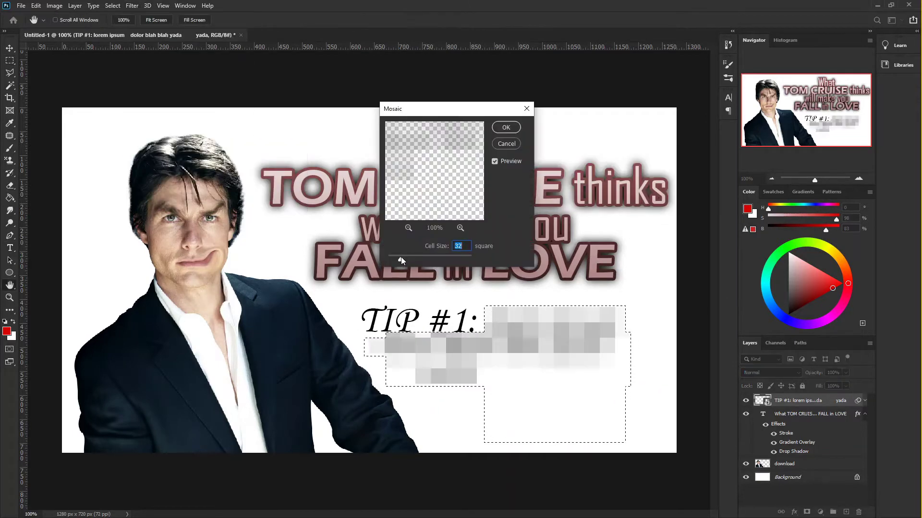
drag(401, 257, 391, 257)
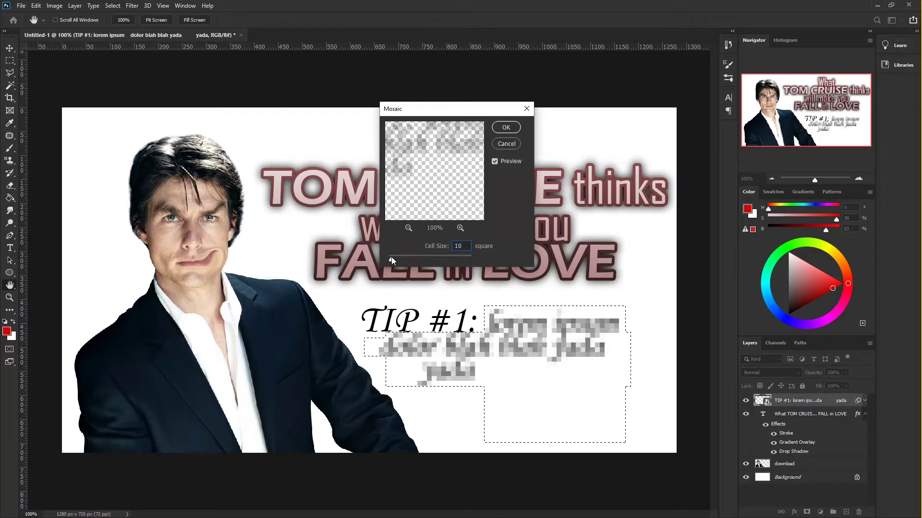
key(Return)
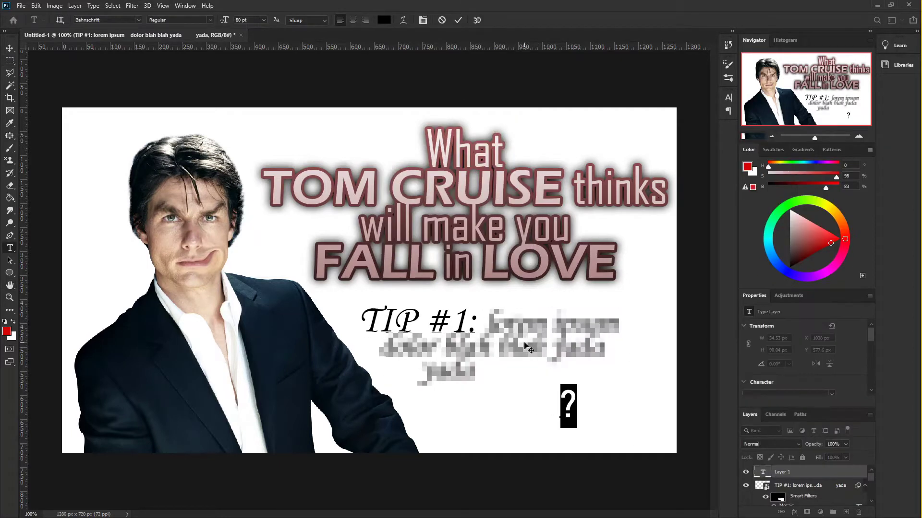
Enlarge the "?" text and position it below the pixelated tip text.
click(578, 408)
key(ctrl+t)
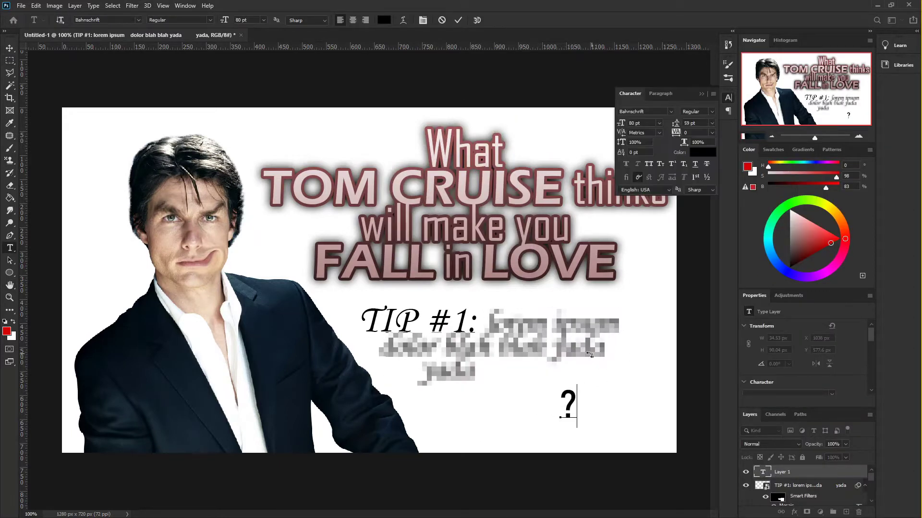
key(ctrl+t)
click(457, 21)
key(ctrl+t)
drag(577, 428, 594, 470)
drag(582, 420, 562, 397)
click(476, 20)
Duplicate the question mark, scale the copy to about 81%, rotate it about 29° and place it right of the first.
key(ctrl+c)
key(ctrl+v)
key(ctrl+t)
drag(370, 288, 586, 413)
drag(609, 374, 570, 418)
drag(562, 463, 562, 455)
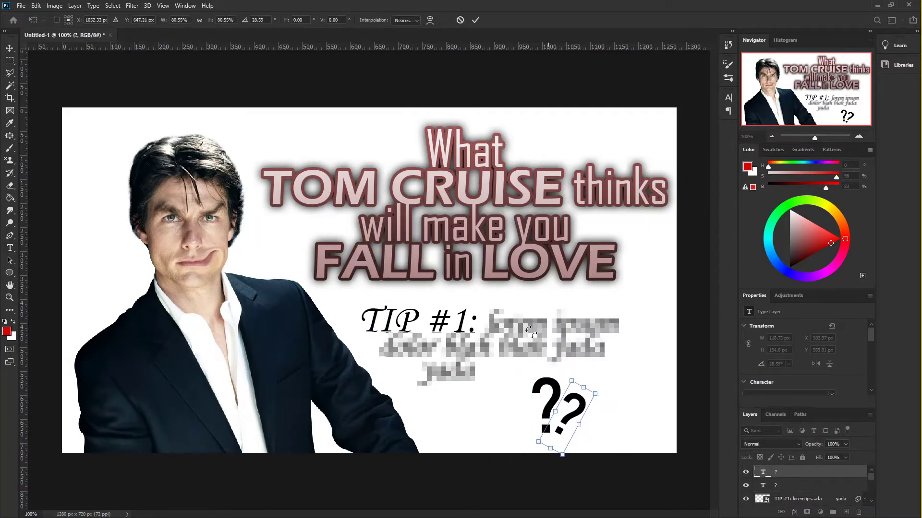
click(475, 20)
Add a third question mark left of the first one, rotated to about -13.6°.
key(ctrl+c)
key(ctrl+v)
key(ctrl+t)
drag(396, 286, 527, 407)
drag(571, 392, 546, 366)
drag(521, 410, 524, 416)
key(Return)
key(t)
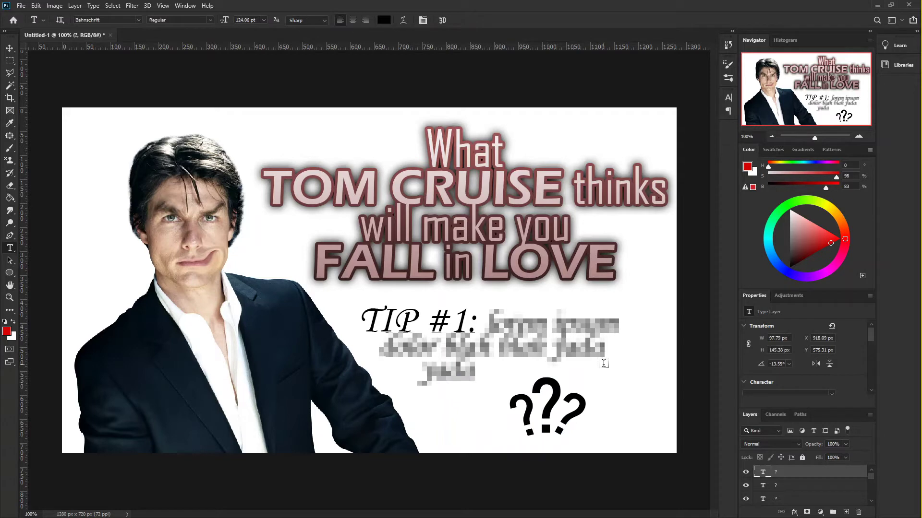
Switch to the browser and run an image search for "hearts background".
key(alt+Tab)
scroll(461, 269, up, 1)
drag(168, 53, 50, 96)
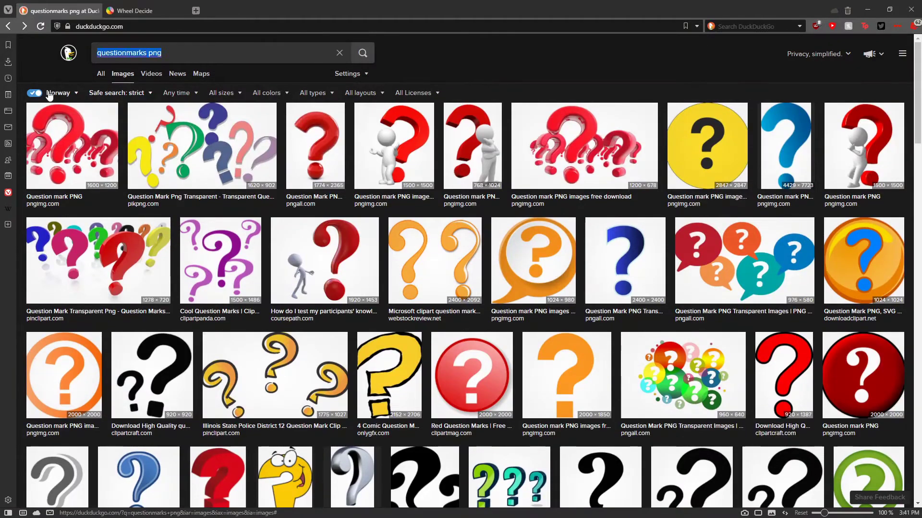
text(hearts background)
key(Return)
key(Return)
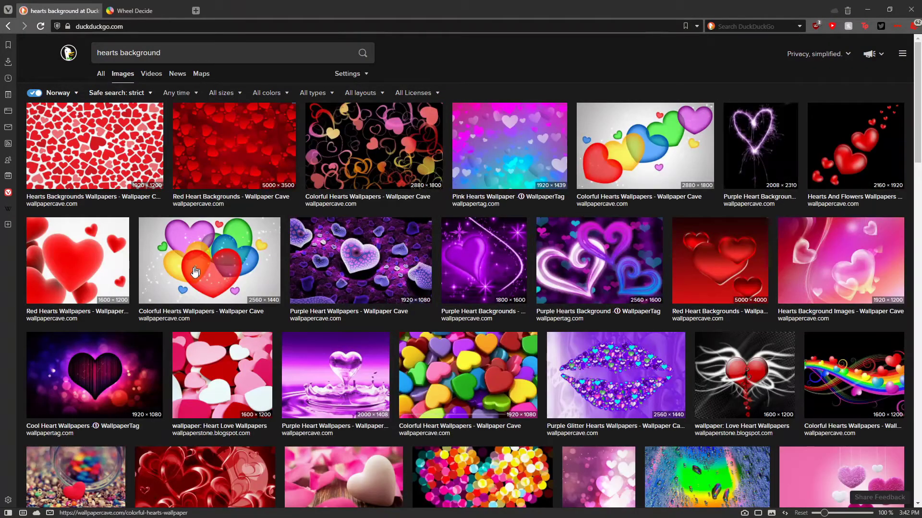
Open the 5000 × 3500 Red Heart Backgrounds image from the results and copy it.
scroll(212, 332, down, 4)
scroll(95, 136, up, 4)
click(245, 148)
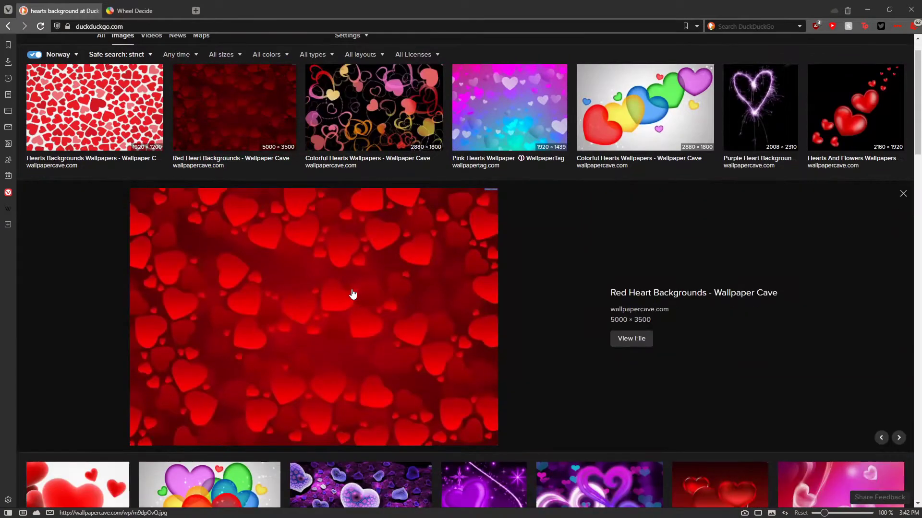
right_click(332, 284)
click(370, 412)
Return to Photoshop and paste the red hearts image onto a new layer.
key(alt+Tab)
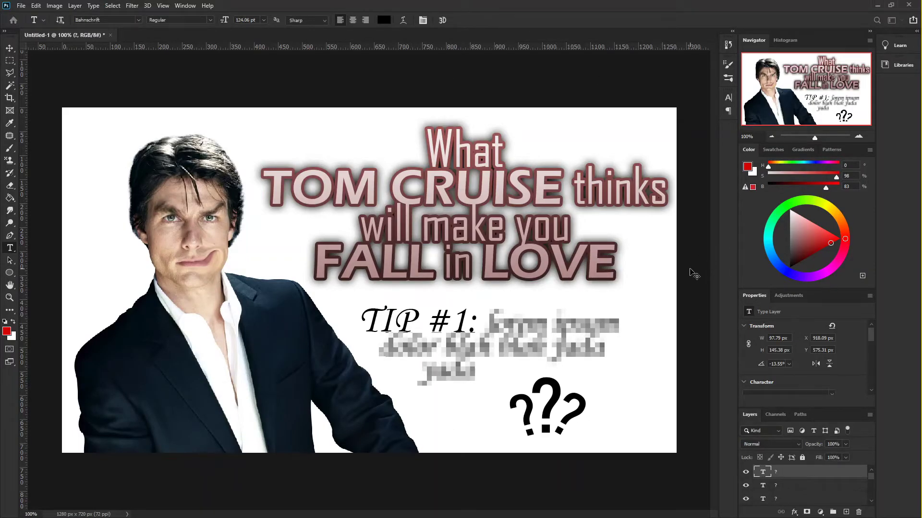
key(ctrl+shift+n)
key(Return)
key(ctrl+v)
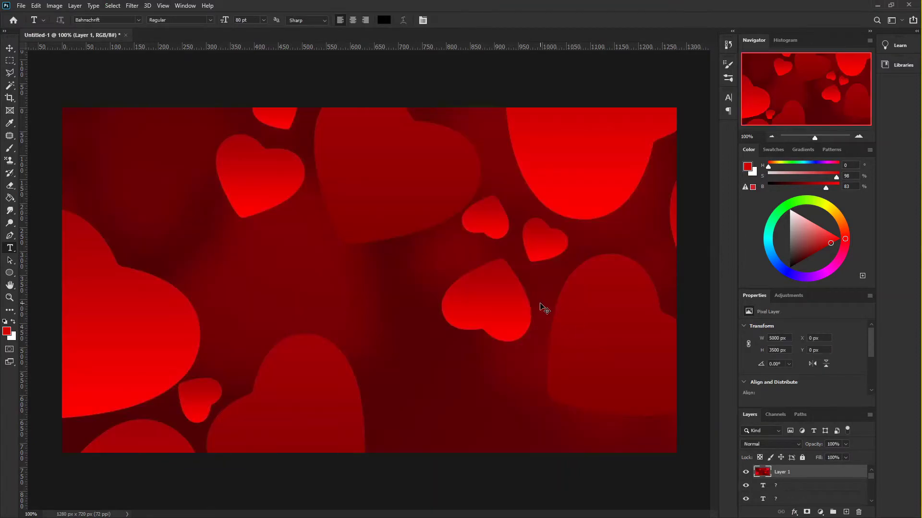
Scale the hearts image down to about 1288 × 902 px so it just covers the canvas.
key(ctrl+t)
key(ctrl+minus)
key(ctrl+minus)
key(ctrl+minus)
key(ctrl+minus)
key(ctrl+minus)
key(ctrl+minus)
drag(639, 467, 417, 310)
key(ctrl+plus)
key(ctrl+plus)
key(ctrl+plus)
key(ctrl+plus)
key(ctrl+plus)
drag(596, 467, 577, 455)
click(477, 22)
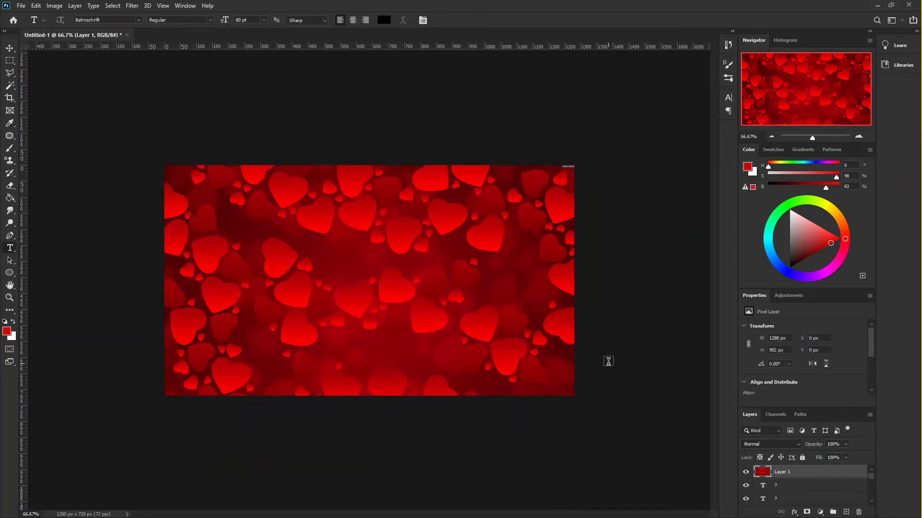
Move the hearts layer beneath the portrait and soften the graphic with a semi-transparent red layer.
drag(772, 475, 770, 498)
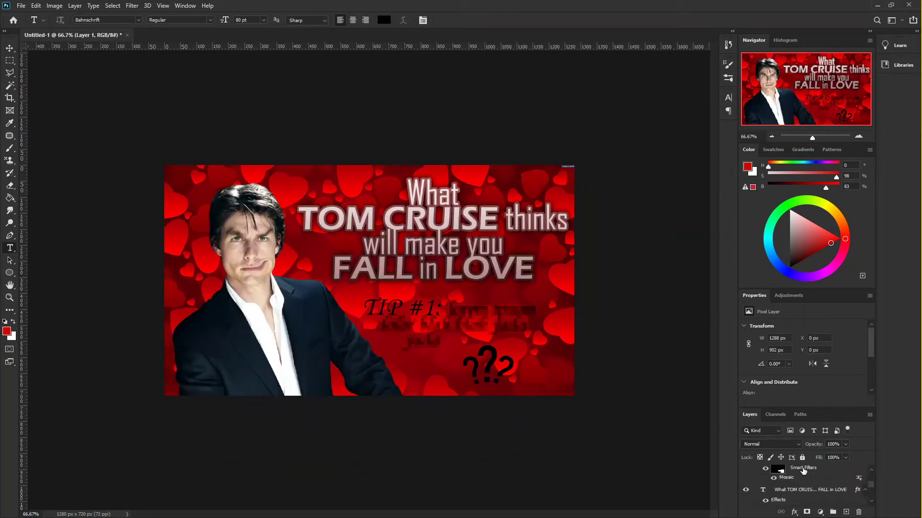
drag(844, 456, 872, 499)
key(ctrl+j)
click(846, 444)
Adjust the hue and saturation of the portrait layer.
key(m)
click(792, 474)
click(53, 6)
mouse_move(71, 31)
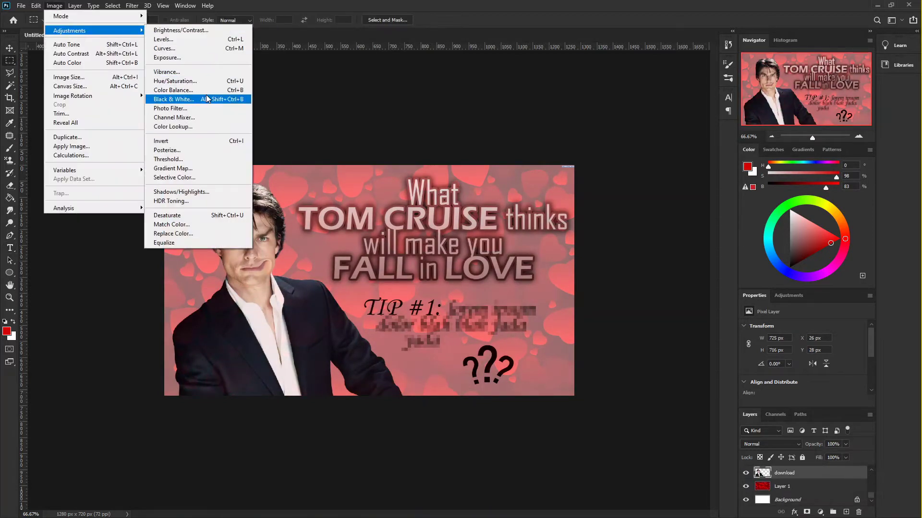
click(174, 81)
drag(535, 379, 533, 405)
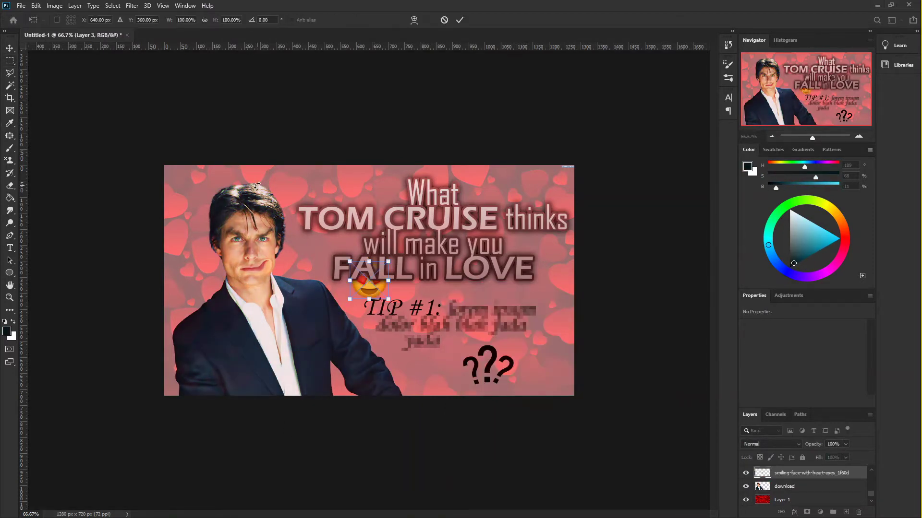
Enlarge and tilt the heart-eyes emoji and place it in the canvas's lower-right corner.
drag(388, 261, 213, 211)
drag(278, 175, 274, 158)
drag(216, 211, 256, 242)
drag(277, 198, 277, 198)
drag(269, 227, 551, 354)
key(Return)
Bring the heart-eyes emoji to the front, shrink it to about 158 px and tilt it clockwise beside the question marks.
drag(797, 472, 796, 468)
key(ctrl+t)
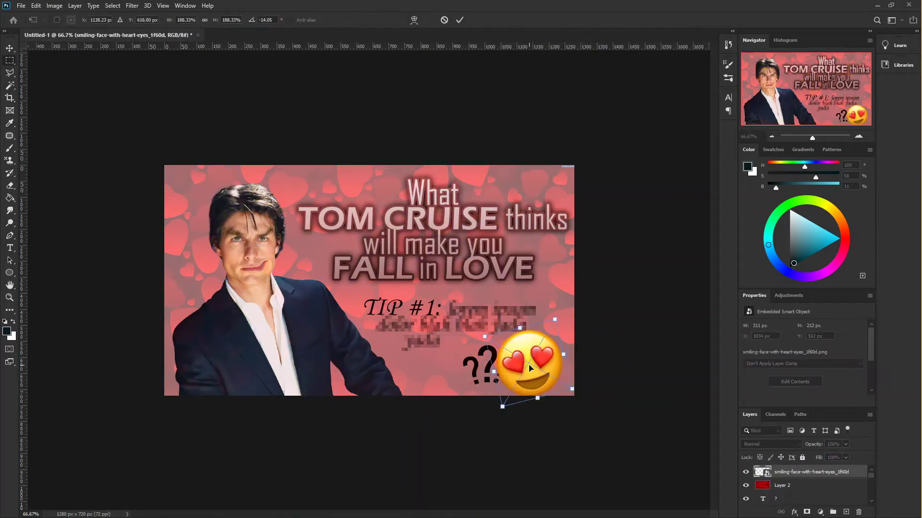
drag(540, 356, 237, 331)
drag(252, 294, 562, 361)
drag(580, 393, 535, 382)
key(Return)
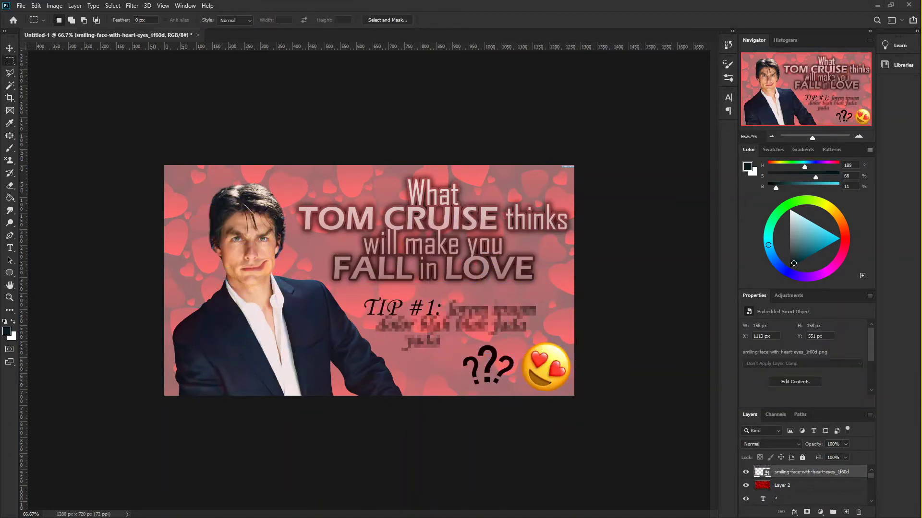
Scale the screaming-face emoji to about 125%, rotate it to about -21° and place it left of the question marks.
drag(389, 259, 259, 306)
drag(265, 359, 456, 381)
drag(449, 325, 430, 370)
drag(433, 402, 441, 383)
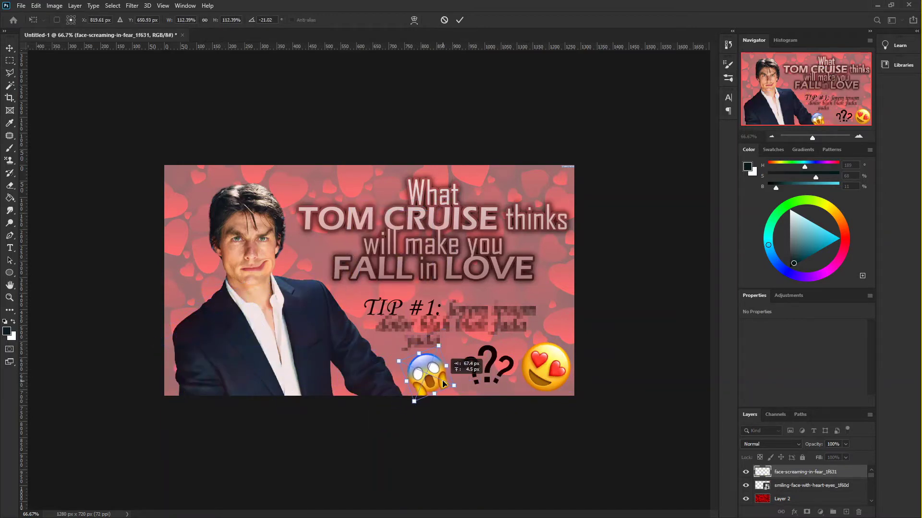
drag(438, 345, 441, 340)
drag(431, 372, 440, 373)
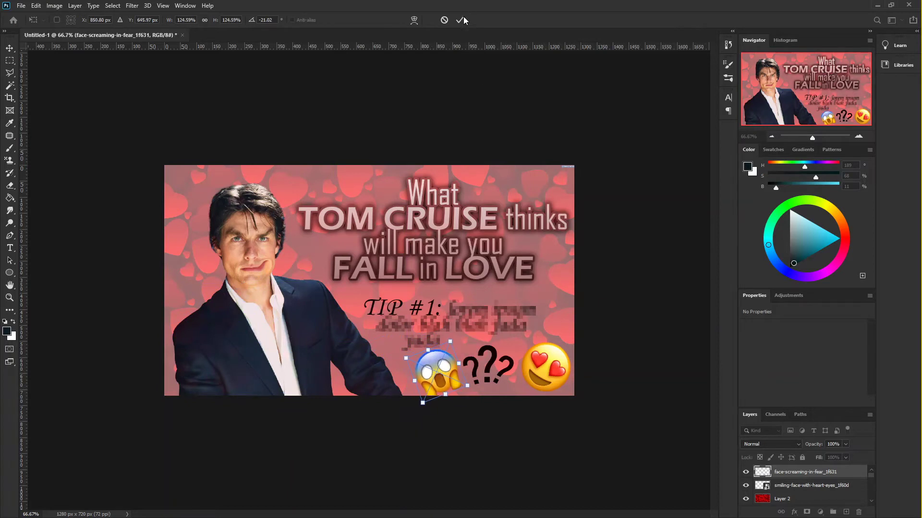
click(460, 21)
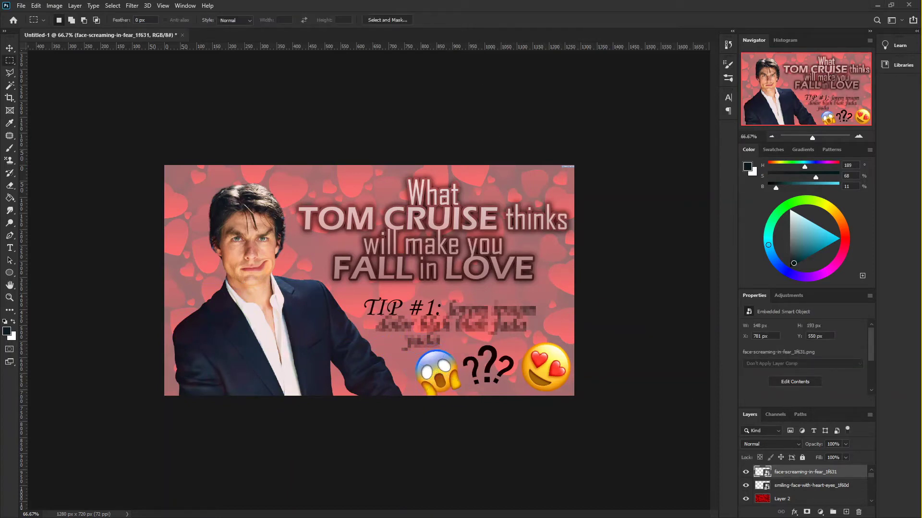
Place the red arrow over the portrait's jacket at about 101% width and 79% height, rotated to about -54°.
drag(404, 257, 448, 287)
drag(400, 290, 365, 276)
drag(302, 327, 312, 364)
drag(376, 303, 211, 302)
drag(316, 366, 223, 368)
drag(261, 271, 306, 401)
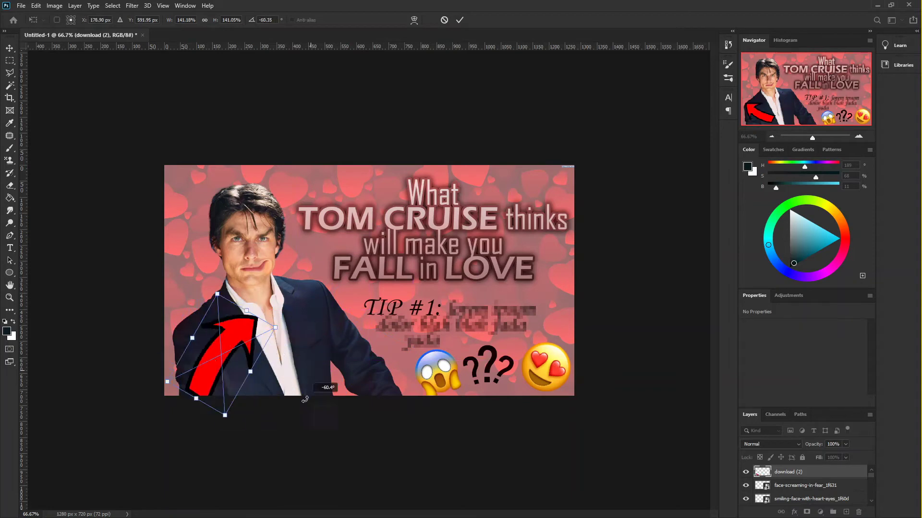
drag(208, 348, 194, 326)
mouse_move(263, 299)
mouse_down()
mouse_move(222, 314)
mouse_move(241, 327)
mouse_move(273, 292)
mouse_up()
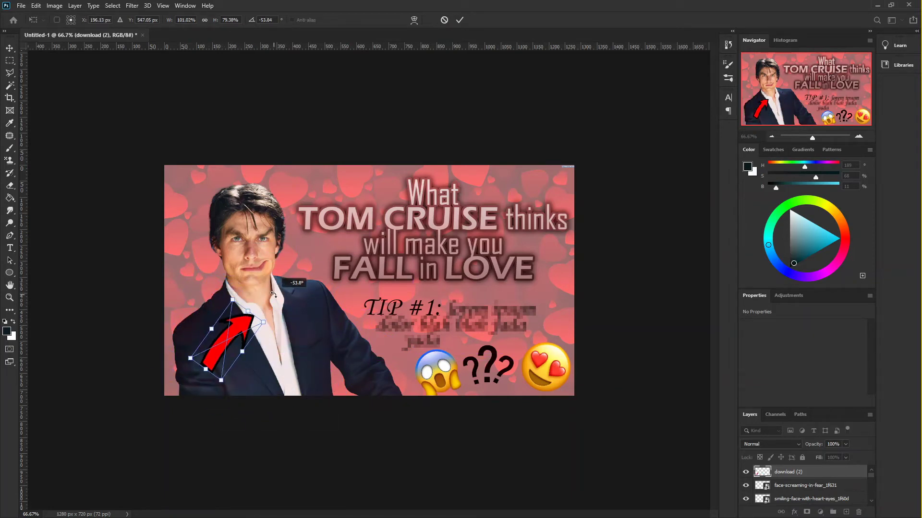
Move the red arrow beside the tip text and rotate it to about -20° so it points at the tip.
drag(235, 346, 334, 338)
drag(384, 282, 415, 320)
drag(336, 344, 339, 342)
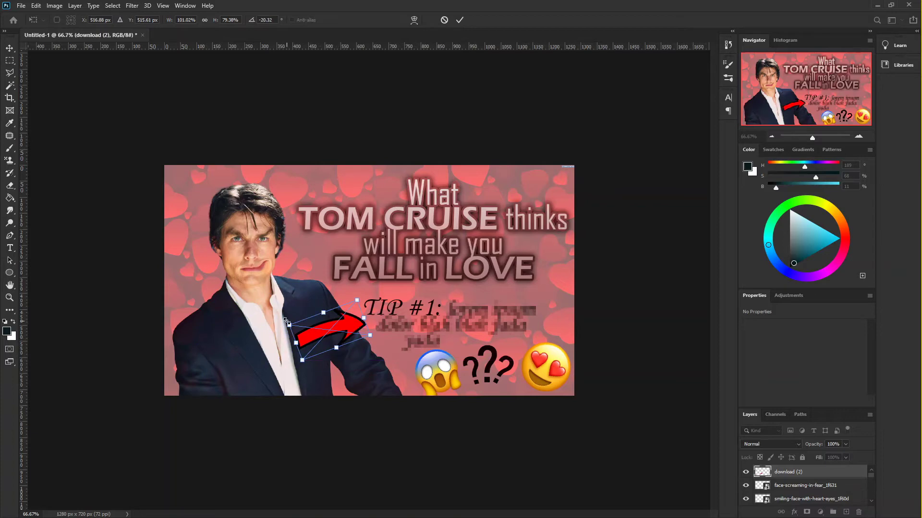
drag(288, 324, 185, 316)
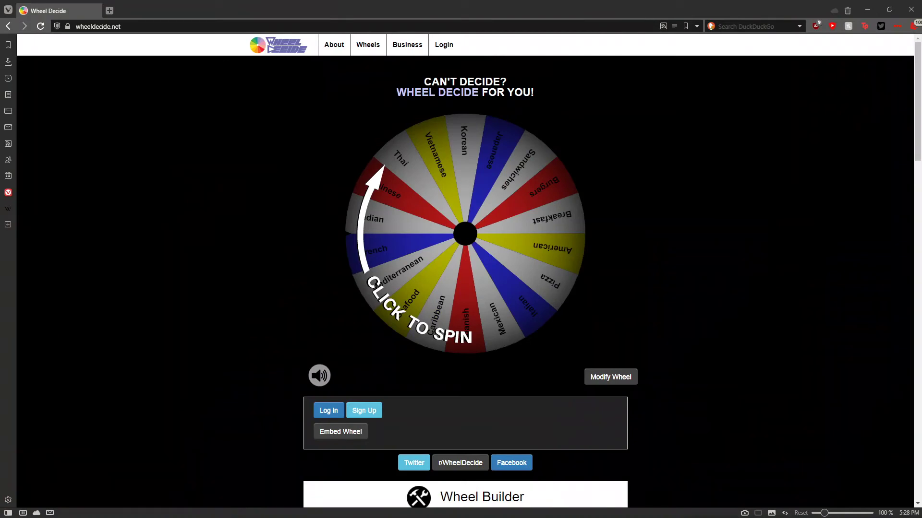
Switch to the Wheel Decide page and spin its wheel.
click(456, 220)
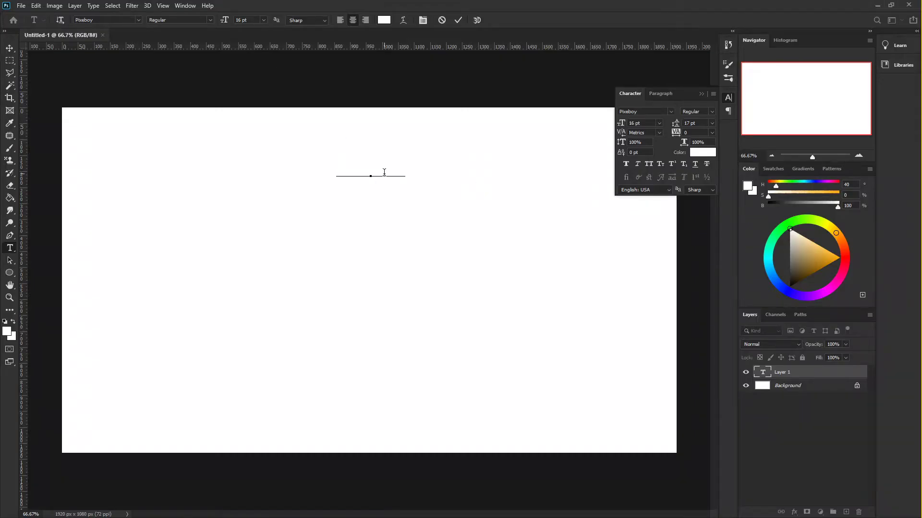
Set the colour of the whole title text in the new 1920 × 1080 px document to black.
key(ctrl+a)
click(381, 22)
click(604, 403)
click(815, 277)
Set the title's font to ITC Kabel Std Bold at 72 pt.
click(139, 20)
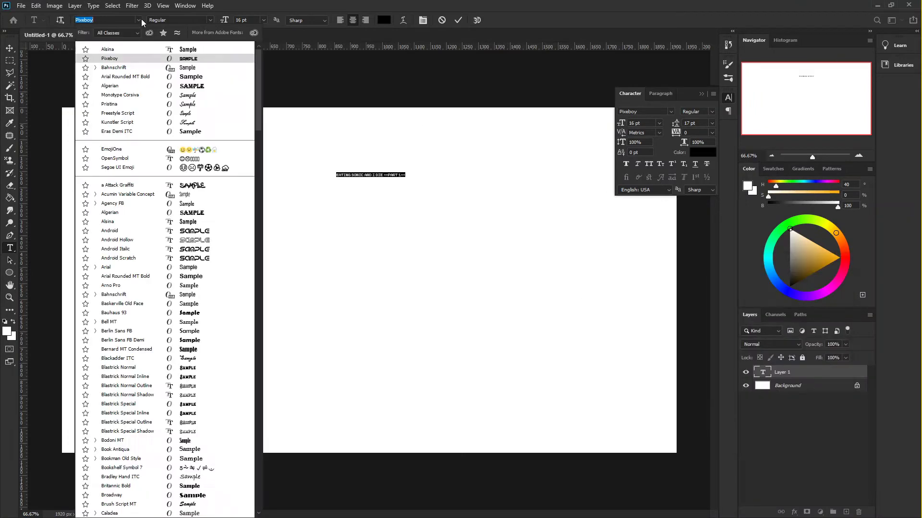
text(kf)
key(BackSpace)
key(BackSpace)
drag(257, 64, 221, 468)
click(265, 10)
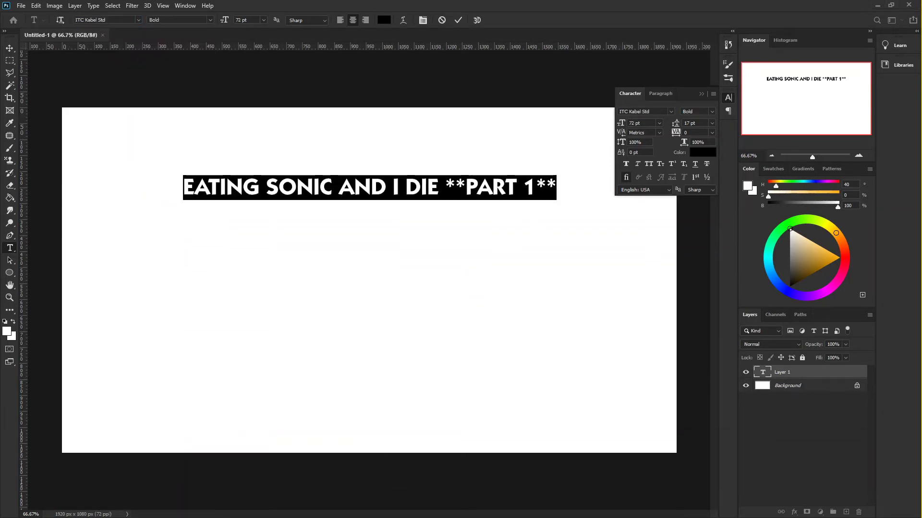
Break the title before "AND", keep it centre-aligned and enlarge it to 121 pt.
click(338, 185)
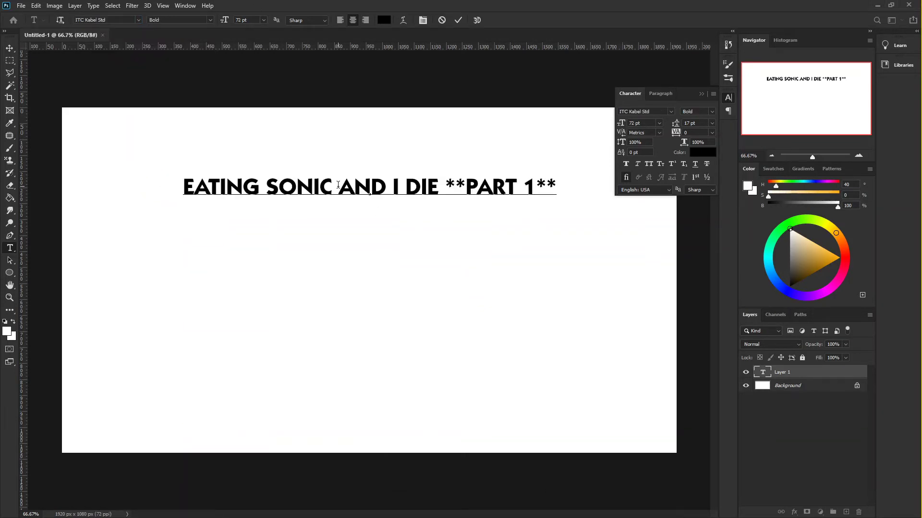
key(Return)
click(365, 19)
click(352, 19)
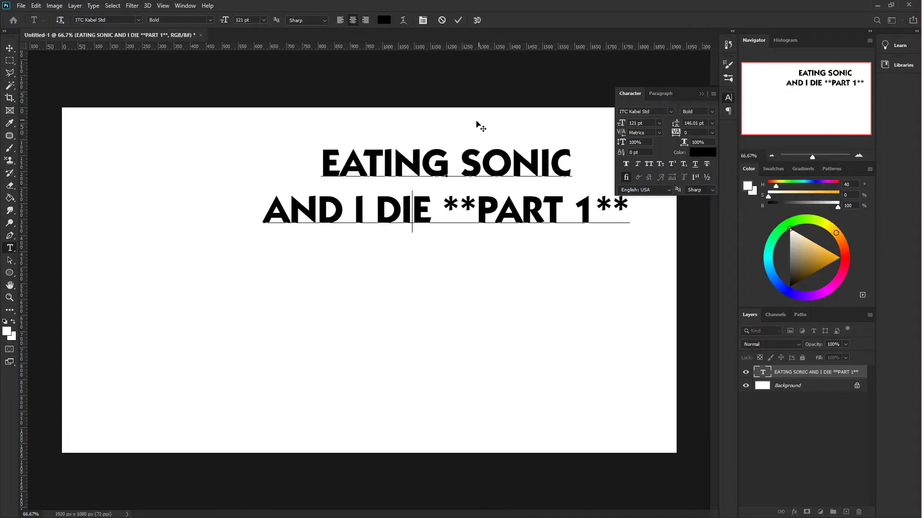
Put "**PART 1**" on a third line and move the title to the canvas's upper-left area.
drag(480, 125, 328, 164)
click(308, 166)
key(Return)
key(BackSpace)
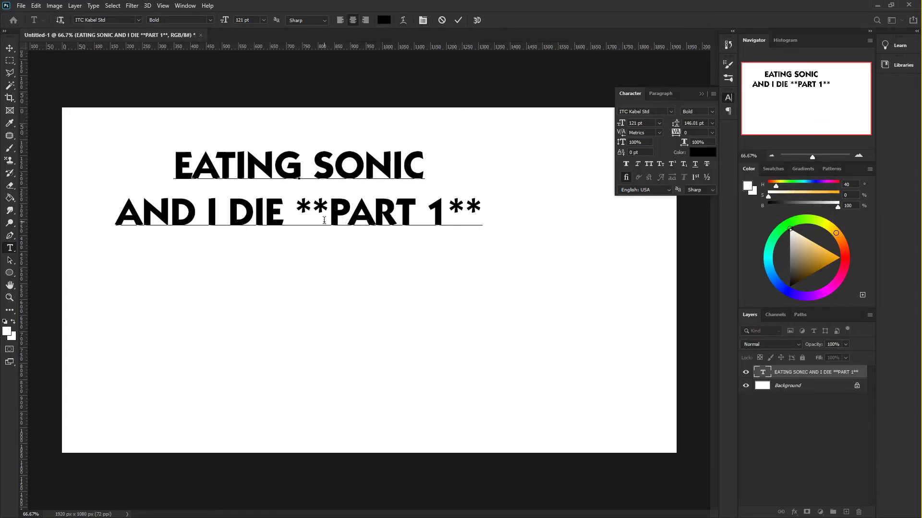
click(290, 215)
key(Return)
drag(357, 123, 271, 103)
key(ctrl+Return)
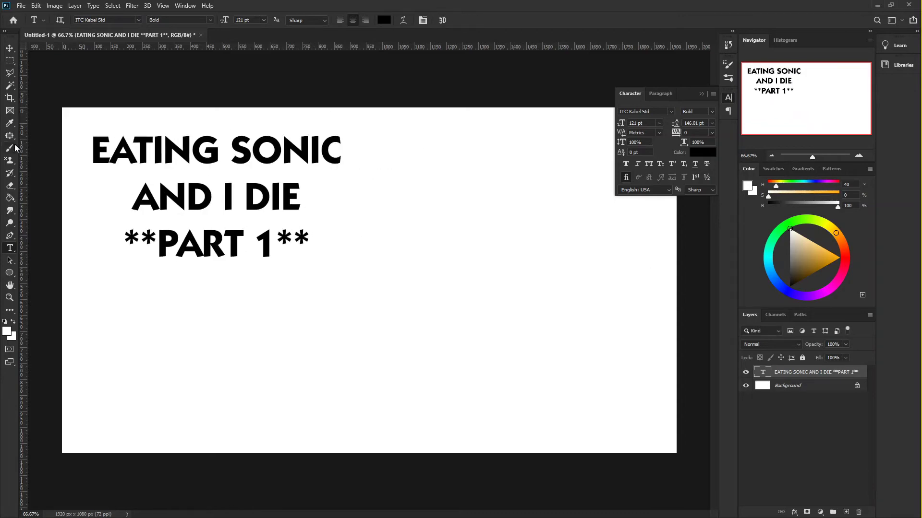
Paste the man's photo, select its background with the Magic Wand, and delete the background around the head and raised hand.
key(ctrl+v)
key(w)
click(293, 255)
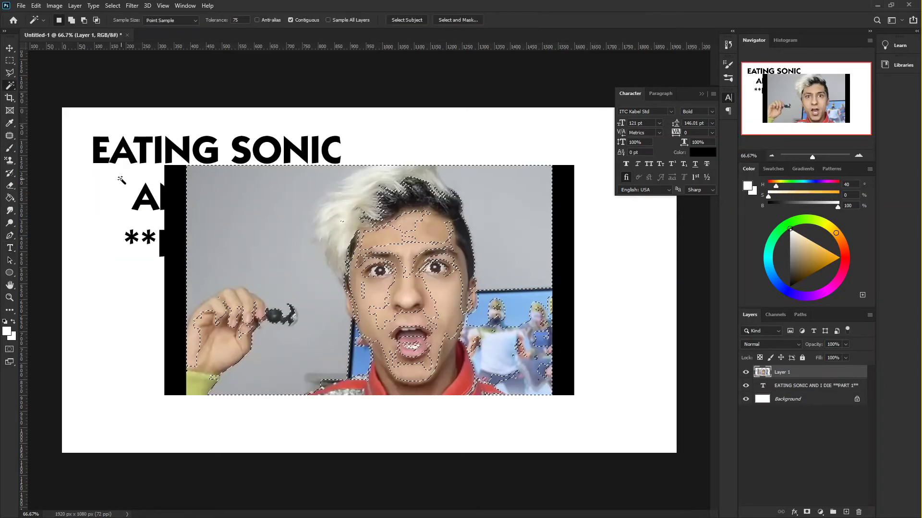
right_click(17, 76)
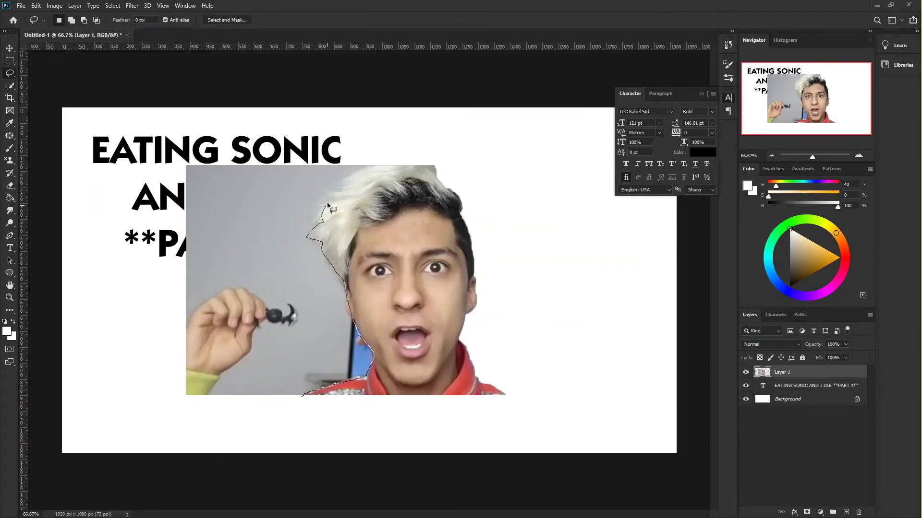
mouse_move(407, 160)
mouse_down()
mouse_move(309, 139)
mouse_move(309, 395)
mouse_move(321, 404)
mouse_up()
key(Delete)
key(ctrl+d)
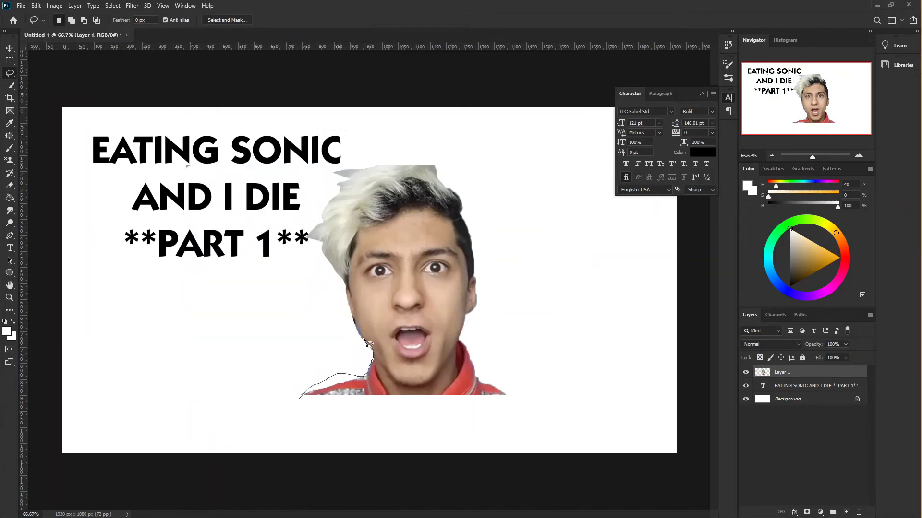
Trim the leftover background beside the man's jaw and blond hair with freehand Lasso selections.
drag(364, 341, 330, 322)
key(Delete)
key(ctrl+d)
drag(305, 277, 379, 123)
key(Delete)
key(ctrl+d)
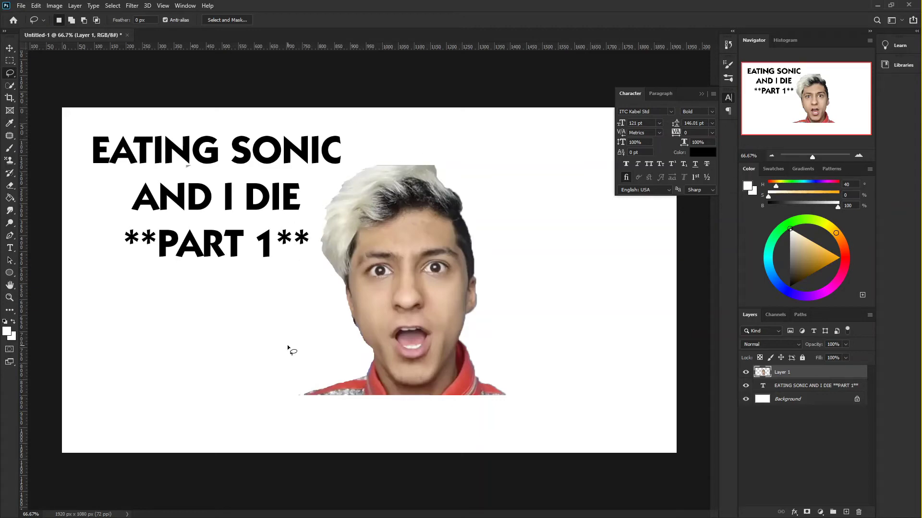
Use Liquify to stretch the man's mouth wide open and push up his eyebrow with a brush size of 189.
mouse_move(418, 336)
mouse_down()
mouse_move(427, 345)
mouse_move(408, 344)
mouse_up()
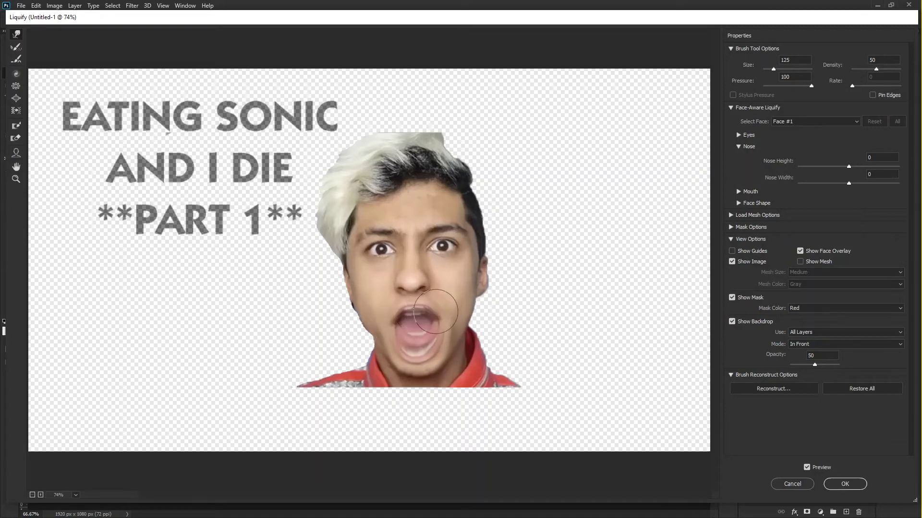
click(844, 484)
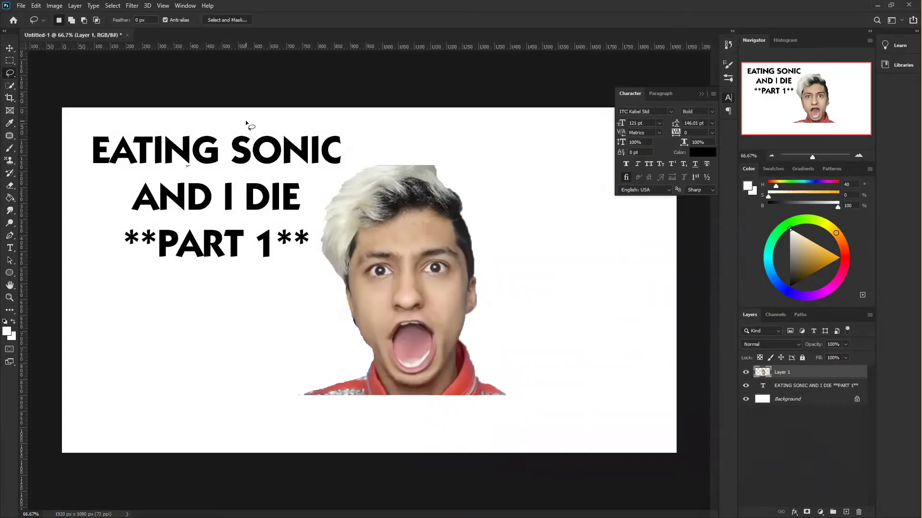
click(132, 6)
click(185, 86)
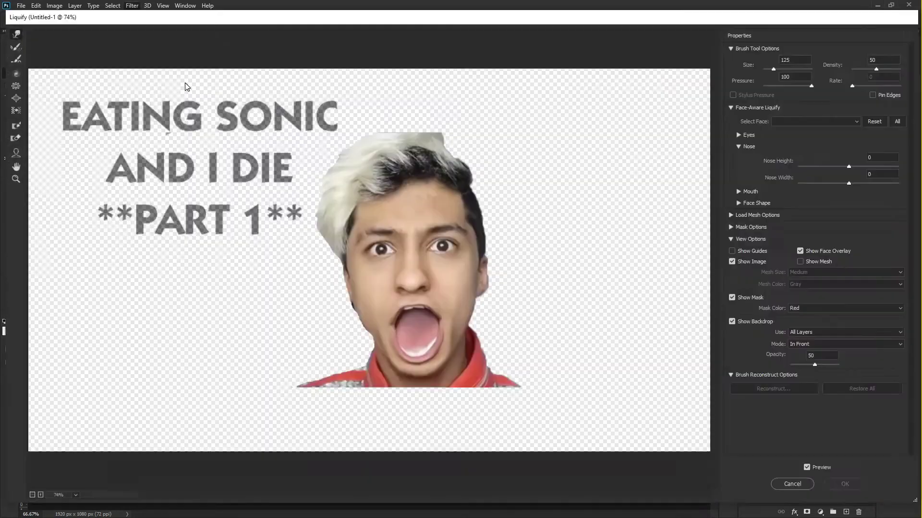
click(784, 69)
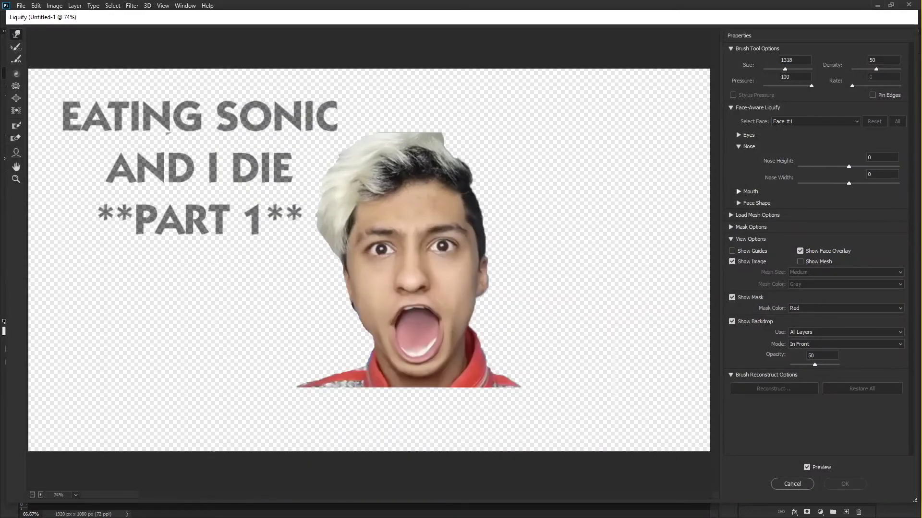
drag(770, 70, 774, 70)
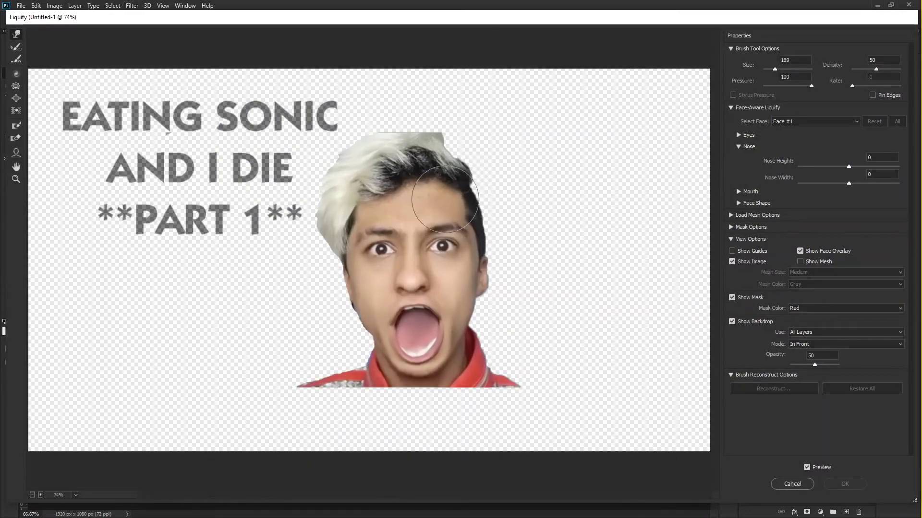
drag(378, 229, 377, 217)
click(849, 485)
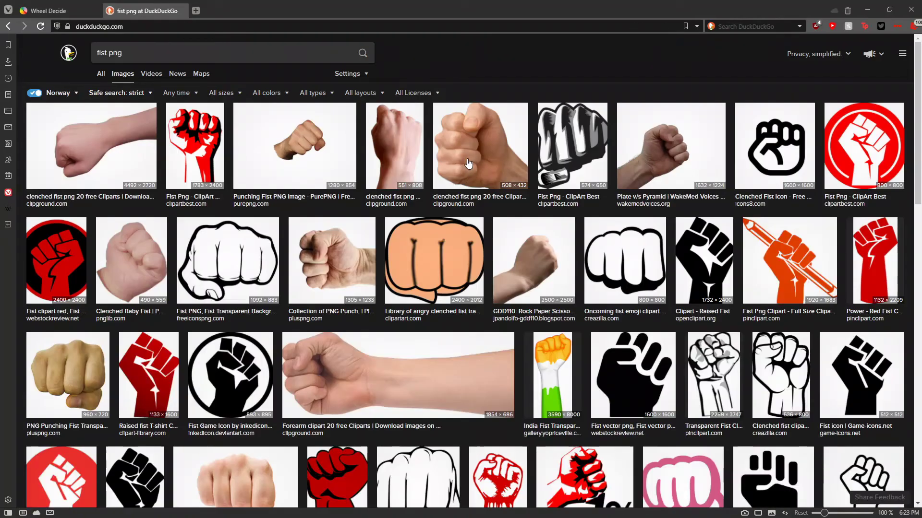
Copy the tan punching-fist PNG from the browser's image results and paste it into the Photoshop thumbnail.
click(336, 250)
click(94, 220)
click(93, 220)
right_click(358, 303)
click(522, 452)
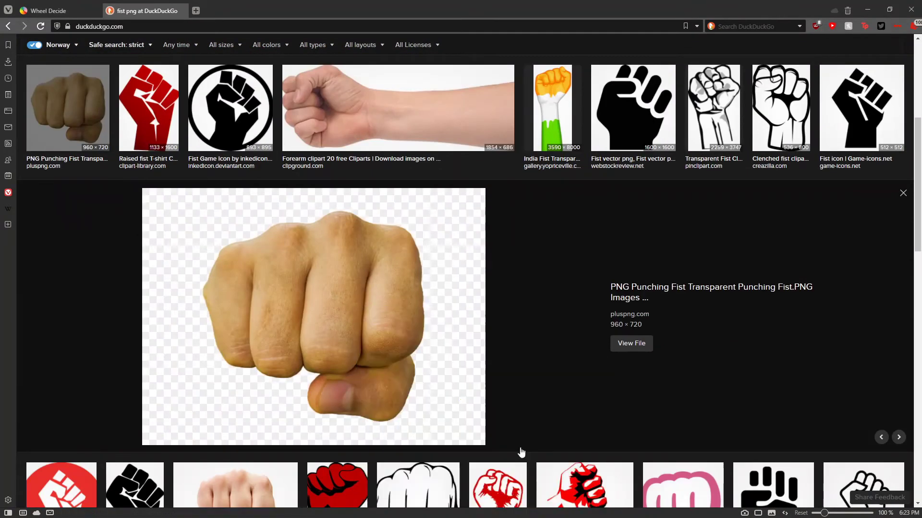
key(alt+Tab)
key(ctrl+v)
Delete the black background around the fist using the Magic Wand and clear the selection.
click(10, 124)
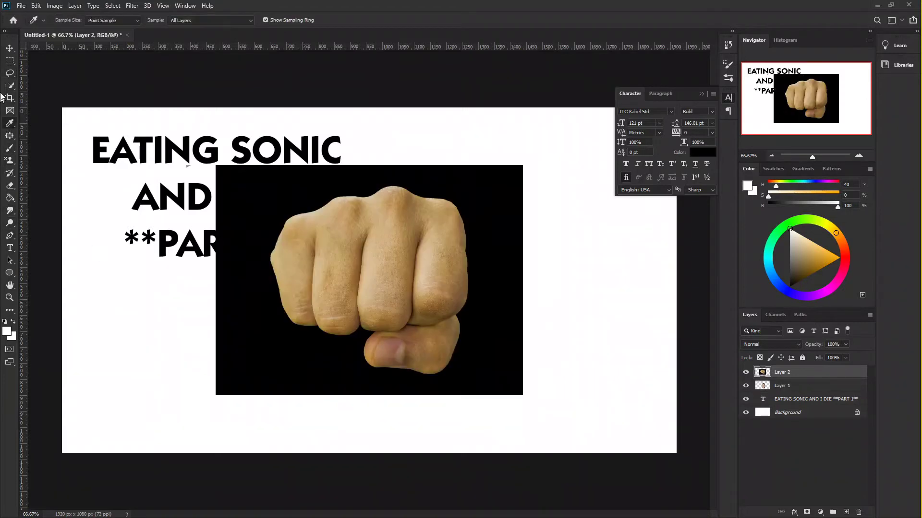
right_click(11, 88)
click(56, 104)
click(257, 203)
key(Delete)
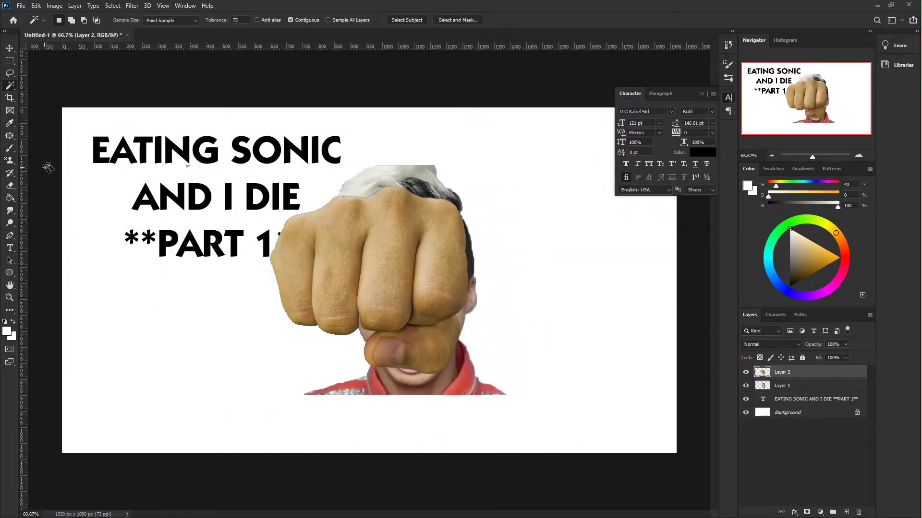
click(365, 161)
key(ctrl+d)
key(e)
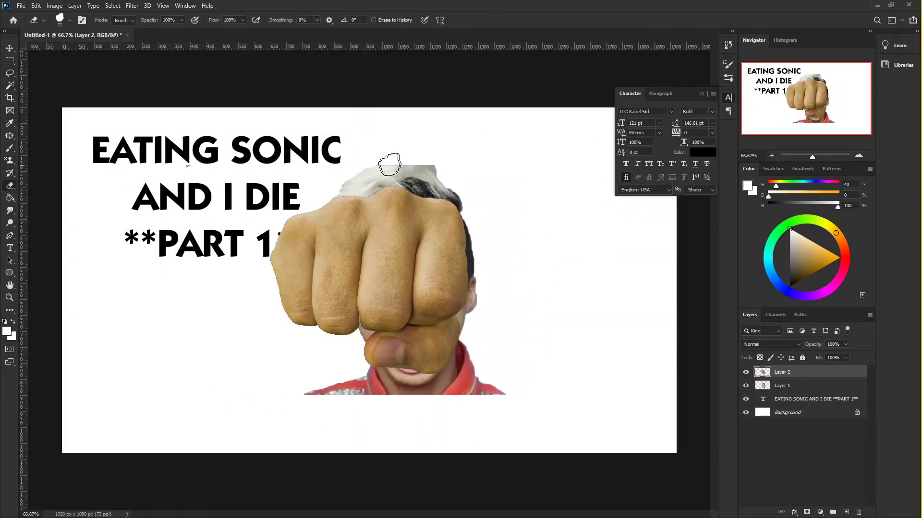
Scale the fist to 32.10%, rotate it -92.31° and place it just below the man's shoulder on the title's side.
click(13, 62)
key(ctrl+t)
drag(482, 384, 388, 263)
drag(356, 234, 345, 175)
drag(315, 360, 276, 428)
drag(345, 326, 296, 381)
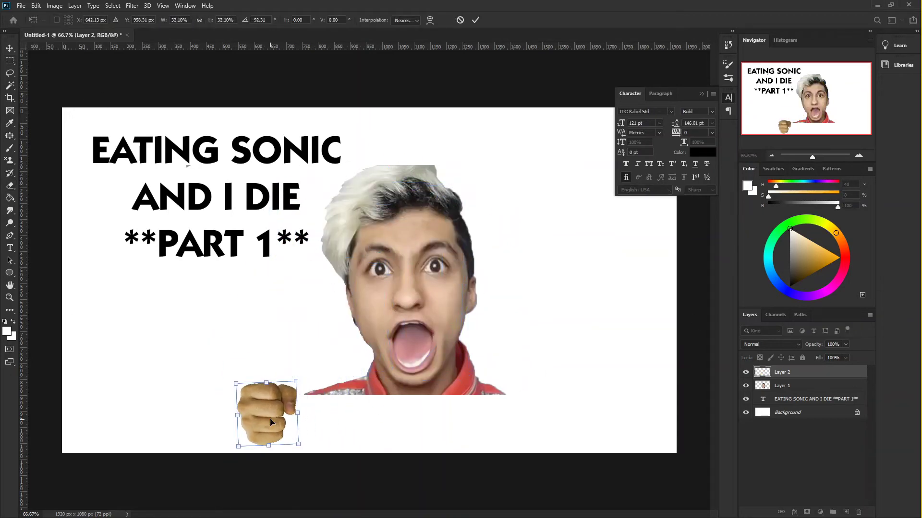
drag(266, 419, 527, 417)
key(ctrl+z)
key(ctrl+z)
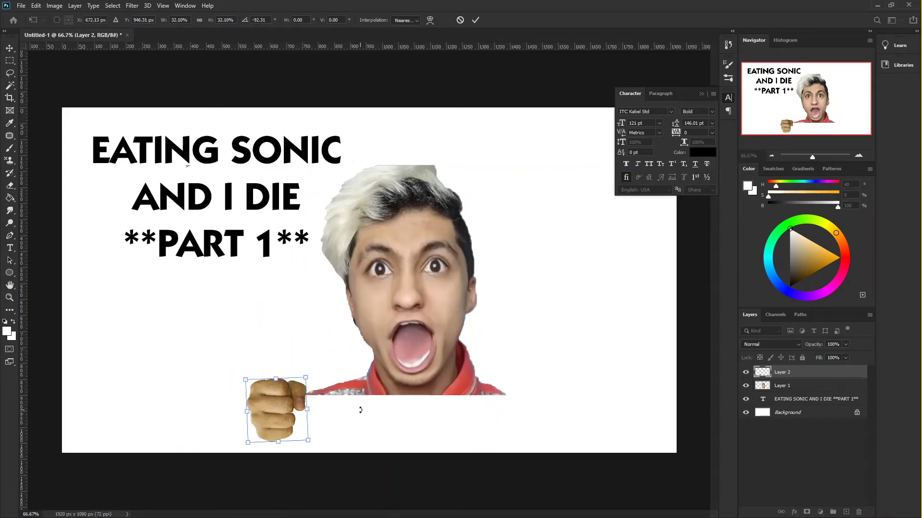
click(476, 20)
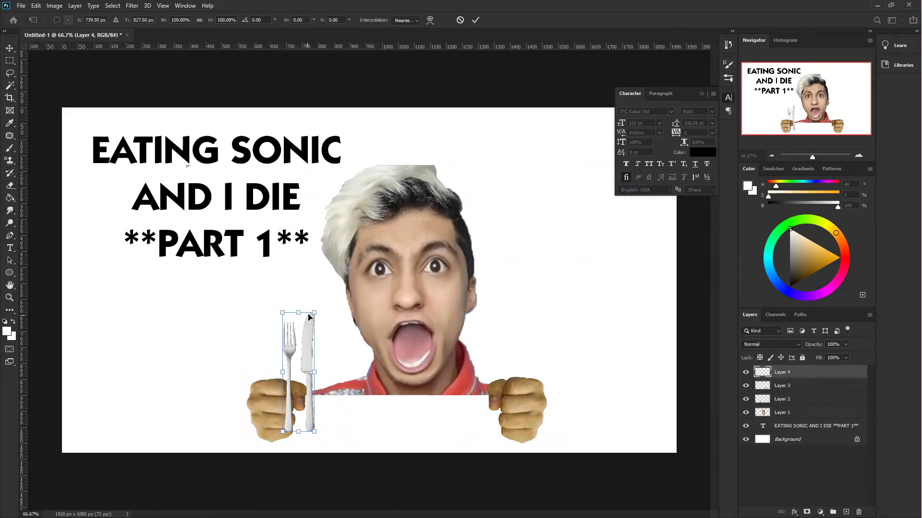
Enlarge the fork and knife image to about 163% and position the fork over the fist beneath the title.
drag(303, 233, 306, 241)
drag(349, 92, 308, 243)
drag(284, 343, 300, 346)
key(Return)
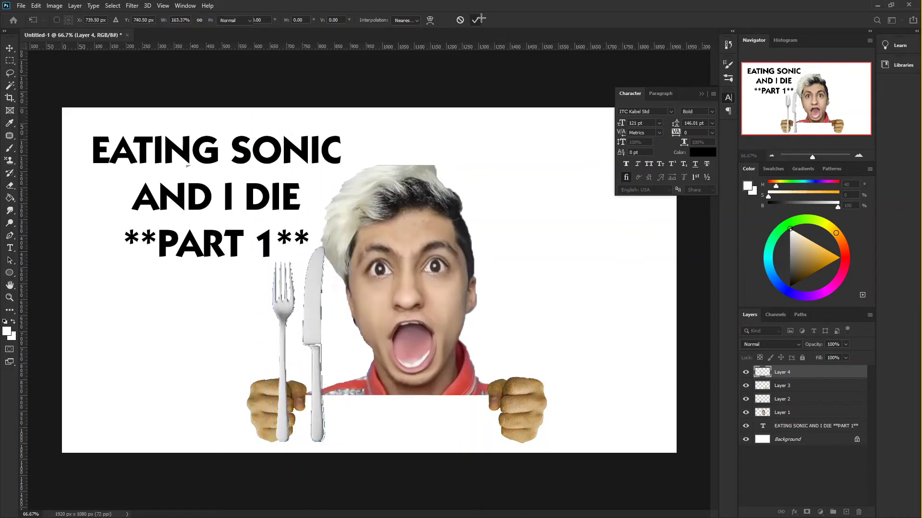
Cut the knife out of the cutlery layer, paste it on its own layer and place it over the other fist.
drag(349, 235, 294, 453)
key(x)
key(ctrl+x)
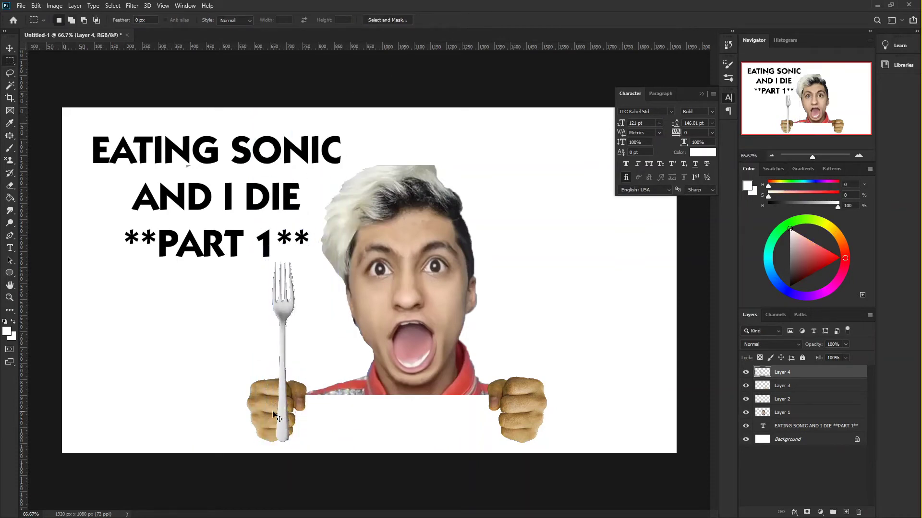
key(ctrl+c)
key(ctrl+v)
key(ctrl+z)
key(ctrl+z)
key(ctrl+x)
key(ctrl+v)
key(ctrl+t)
drag(372, 307, 516, 377)
key(Return)
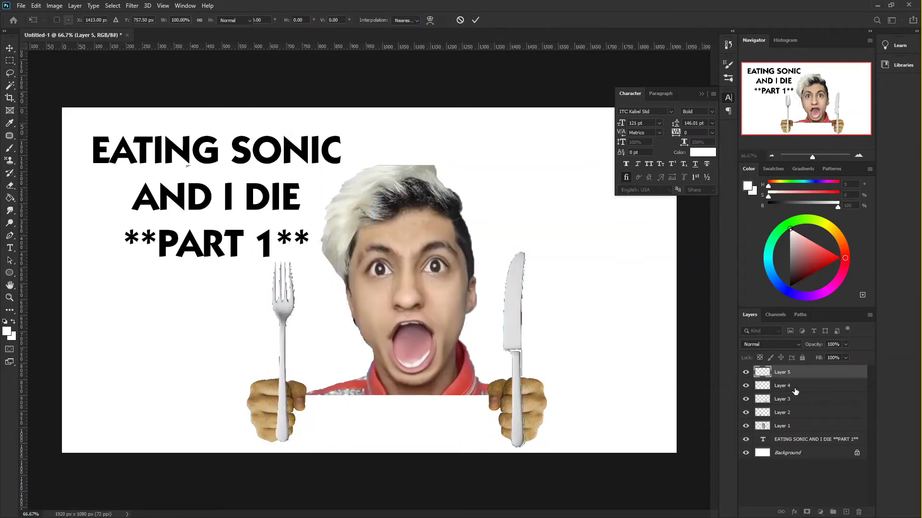
Move the fork and knife layers beneath both fist layers and group all of them with the man's layer.
shift+click(795, 388)
drag(789, 387, 780, 418)
key(v)
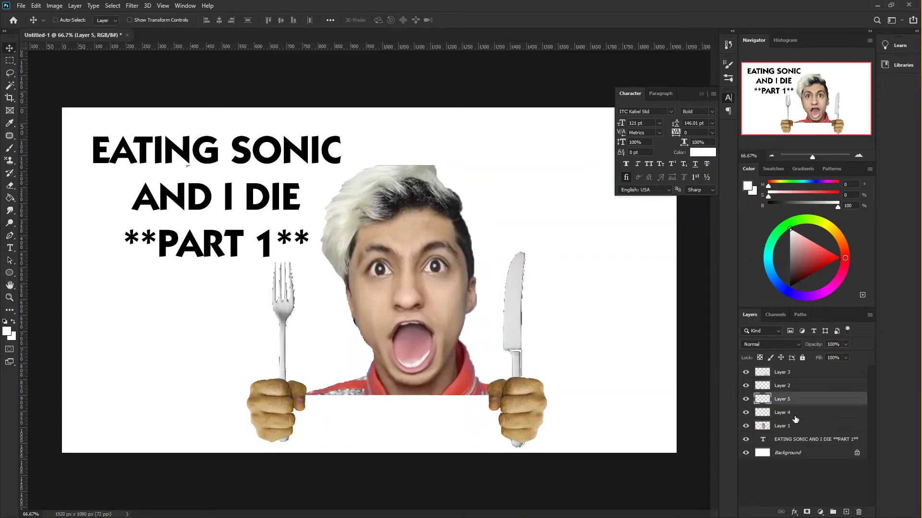
shift+click(787, 426)
shift+click(791, 373)
key(ctrl+g)
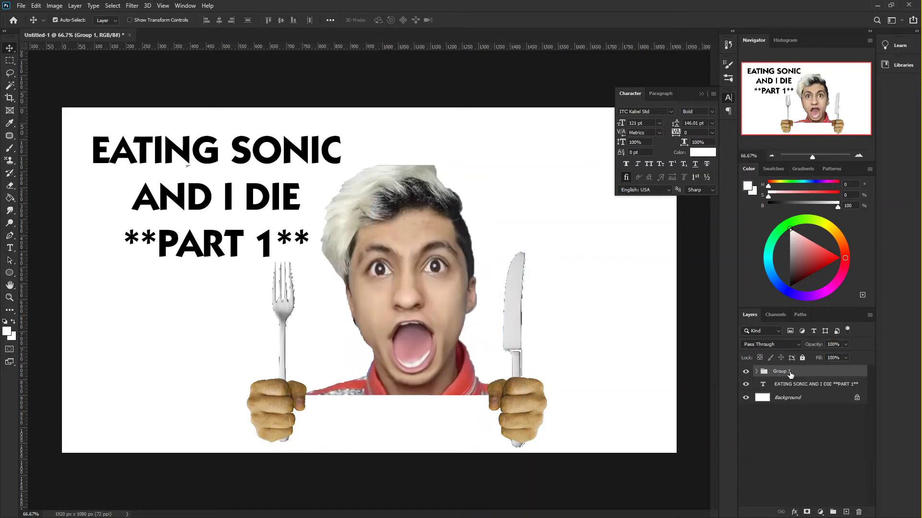
Add a thickened white (ffffff) outside stroke to the group of man, fists and cutlery.
double_click(820, 376)
click(448, 129)
click(582, 154)
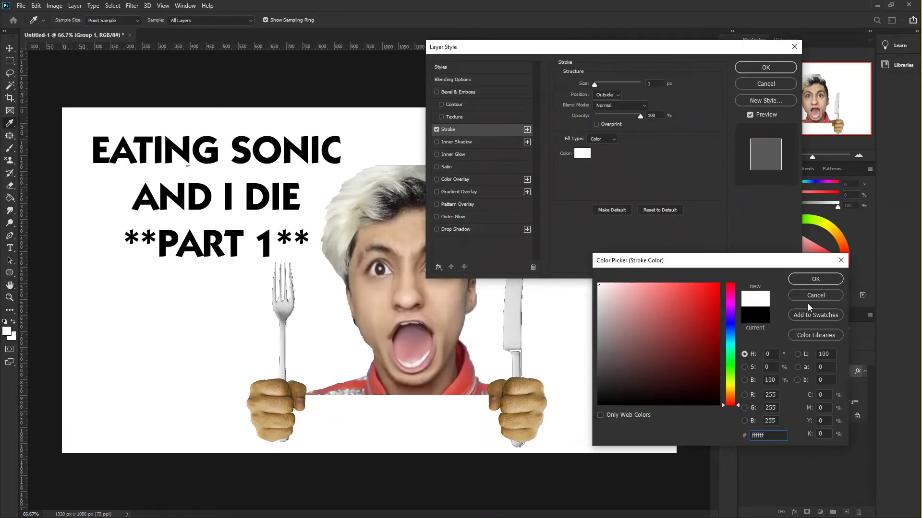
click(816, 275)
drag(603, 88, 597, 88)
Add a black drop shadow to the group at 48% opacity, 0 px distance and 22% spread, with an enlarged size.
click(455, 229)
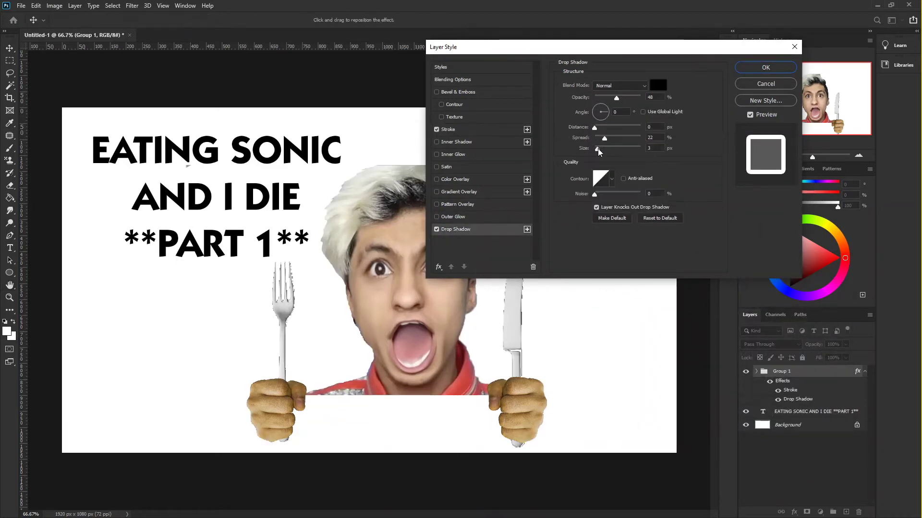
drag(598, 149, 609, 157)
click(765, 69)
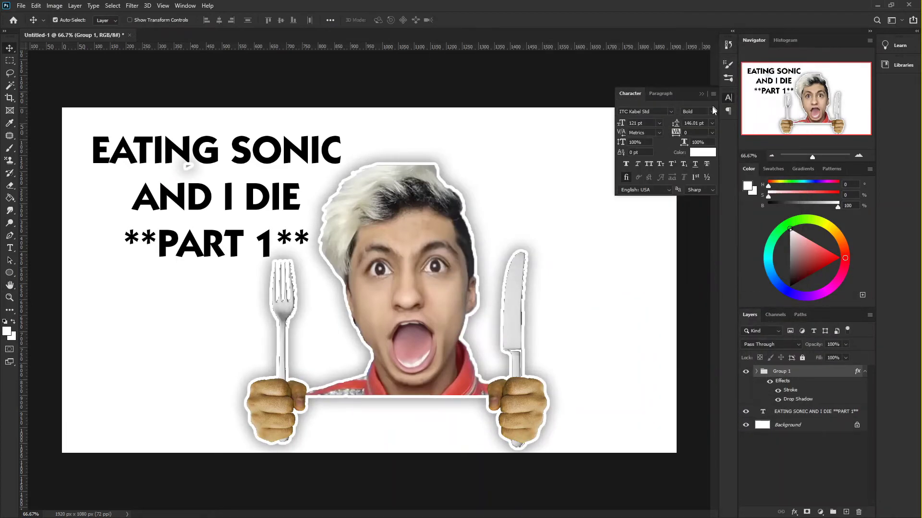
Select the fist, fork and knife layers inside the group and move them up beside the man's face.
click(756, 372)
click(791, 414)
shift+click(787, 451)
drag(371, 311, 523, 334)
key(ctrl+z)
key(ctrl+y)
click(500, 196)
key(ctrl+t)
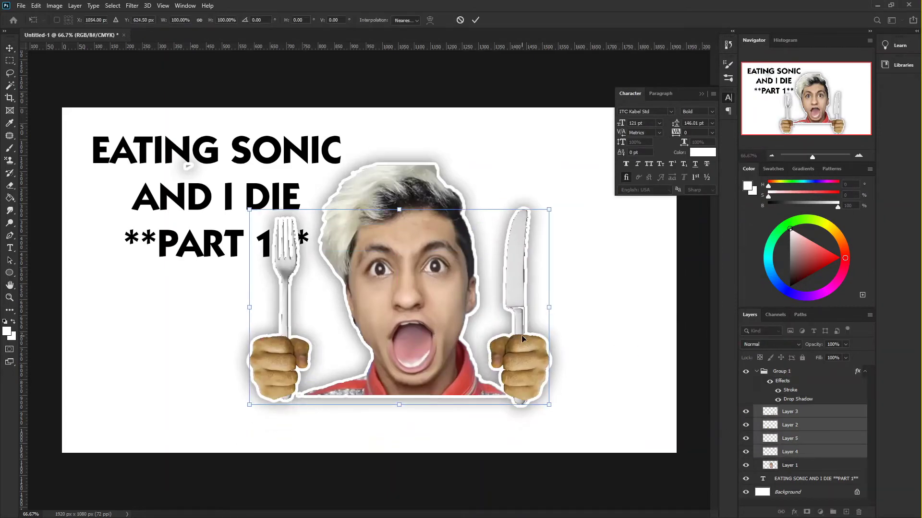
Scale the whole man group to 89.23% and move it to the canvas's lower-right corner.
click(804, 373)
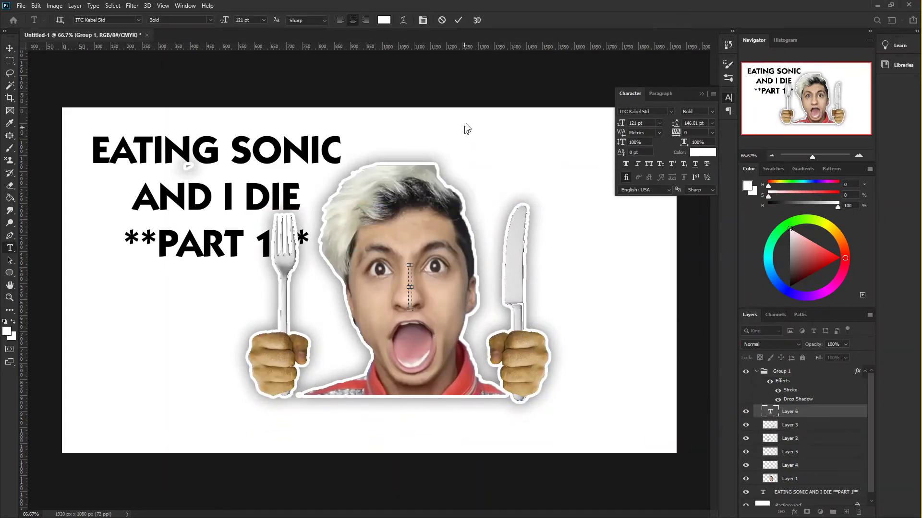
key(ctrl+t)
drag(466, 265, 570, 309)
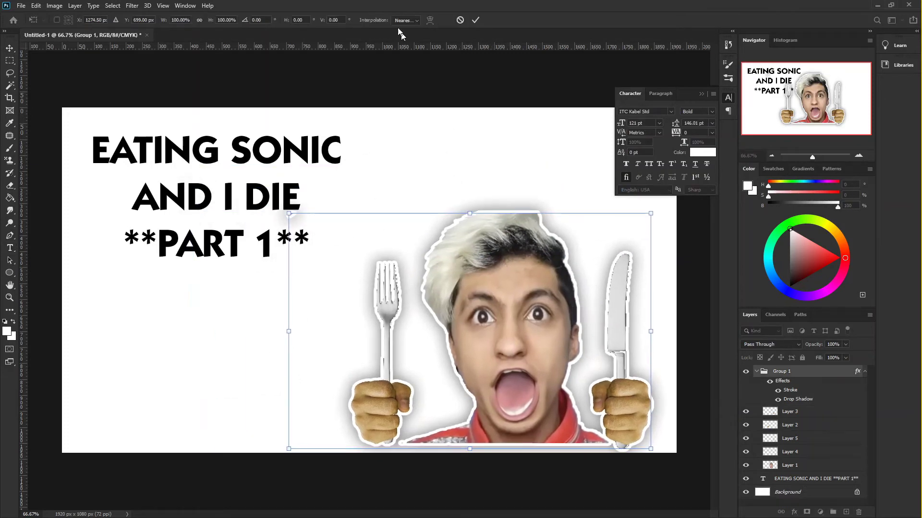
drag(288, 213, 327, 239)
drag(536, 394, 564, 411)
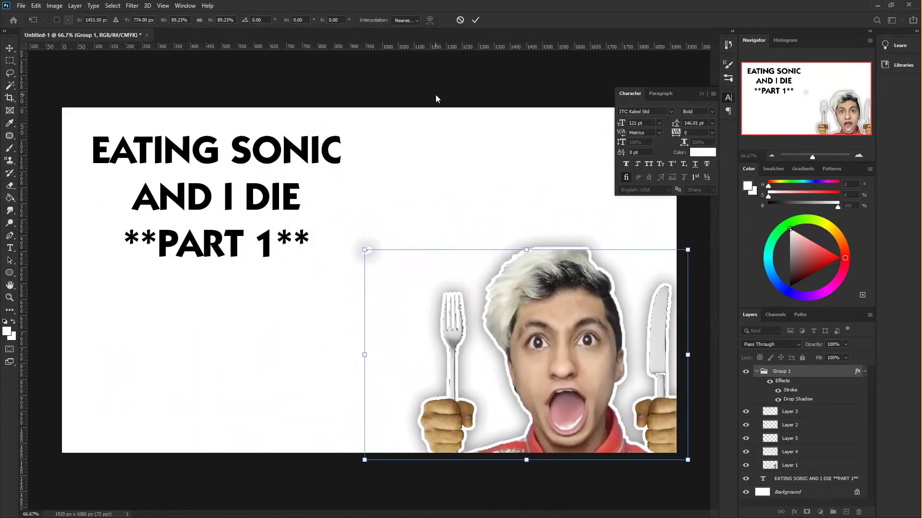
click(474, 22)
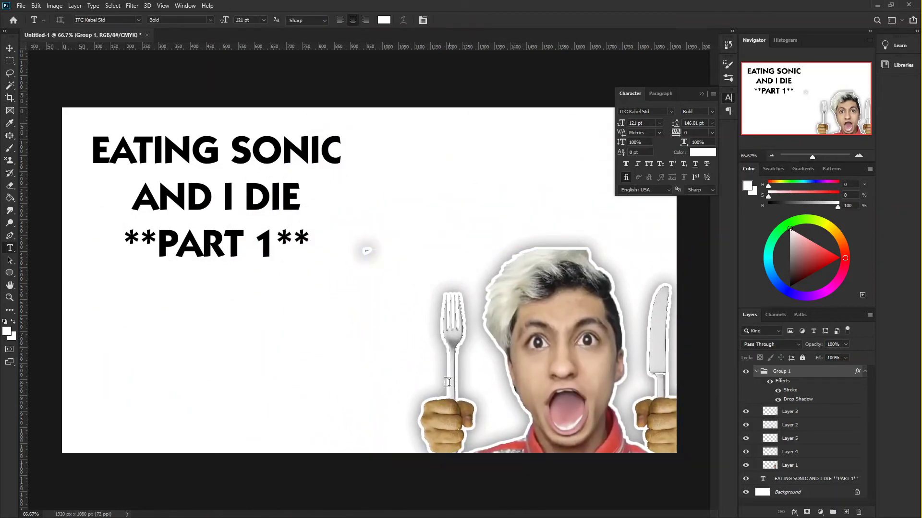
Switch to the browser and search for images of "sonic running".
key(alt+Tab)
triple_click(183, 54)
text(sonic)
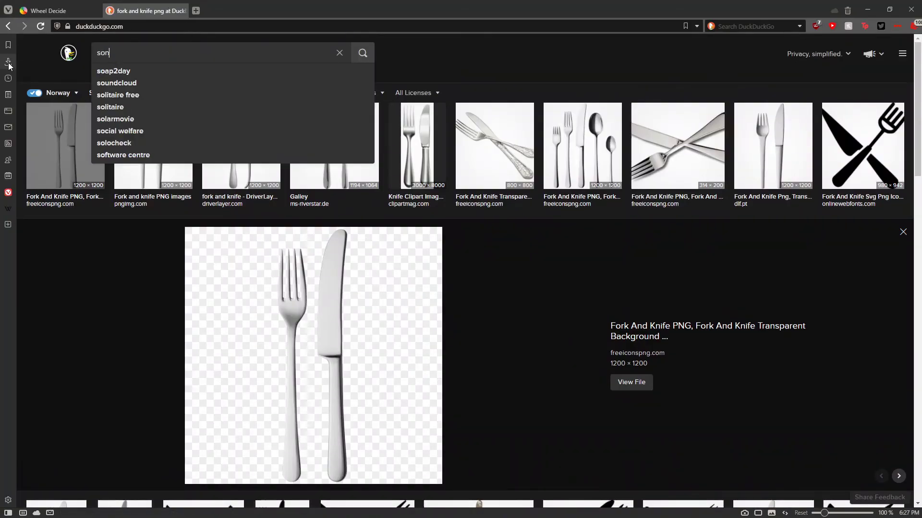
key(Return)
text(running)
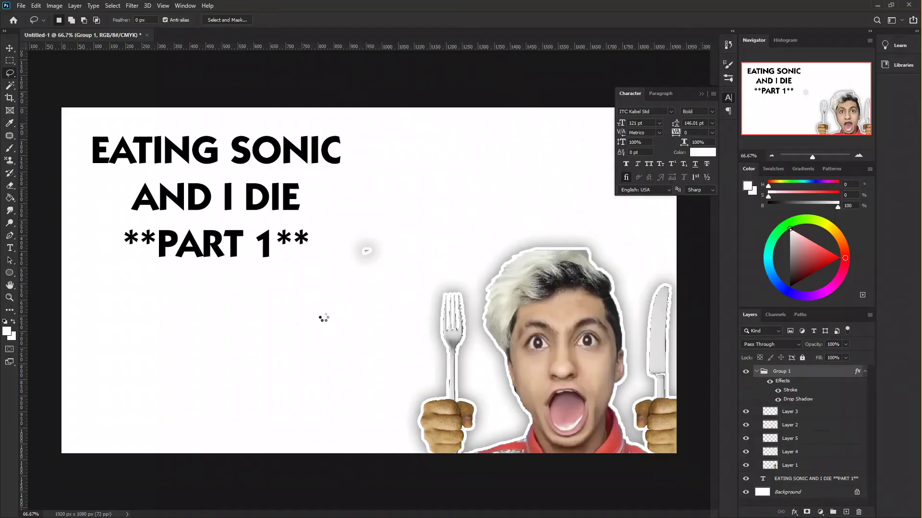
Resize the running Sonic image and position it below the title, facing away from the man.
drag(557, 98, 371, 270)
drag(372, 362, 560, 436)
drag(452, 335, 357, 324)
drag(464, 366, 423, 363)
mouse_move(427, 277)
mouse_down()
mouse_move(446, 228)
mouse_move(257, 182)
mouse_move(350, 167)
mouse_move(362, 342)
mouse_move(395, 294)
mouse_up()
click(460, 21)
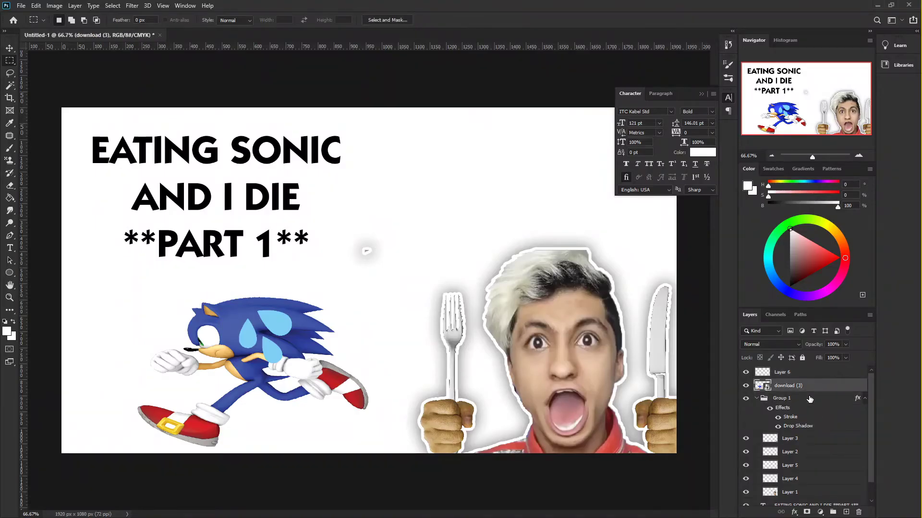
Group the Sonic image layer with the blue water-drop layer above it.
click(811, 373)
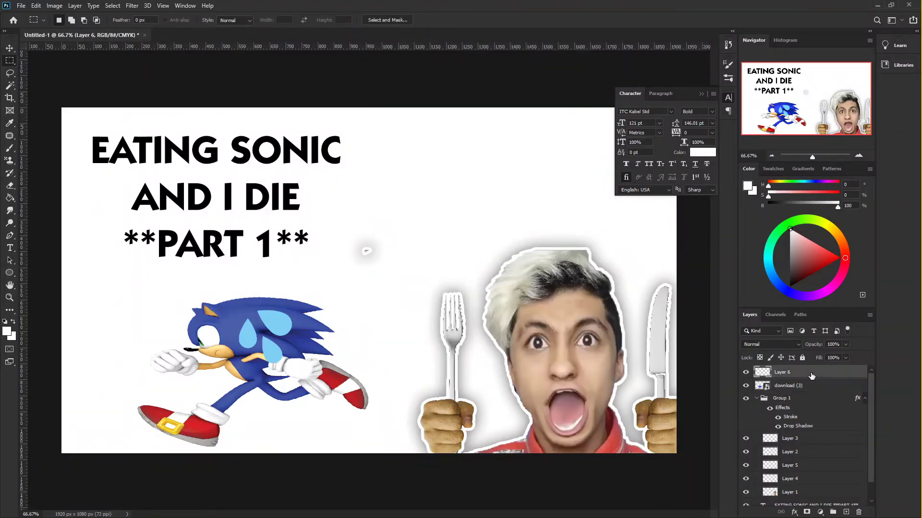
shift+click(809, 387)
key(ctrl+g)
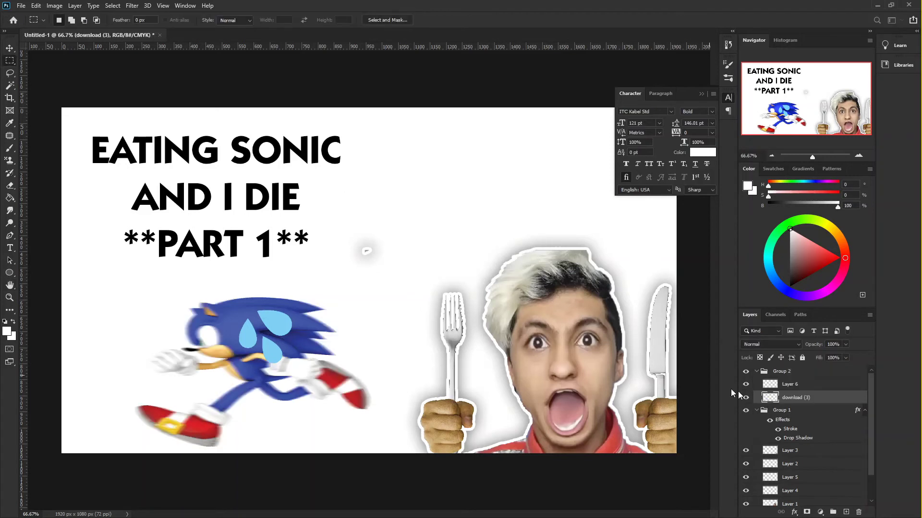
Apply the last-used Motion Blur filter to the blue water-drop layer.
click(792, 385)
click(132, 6)
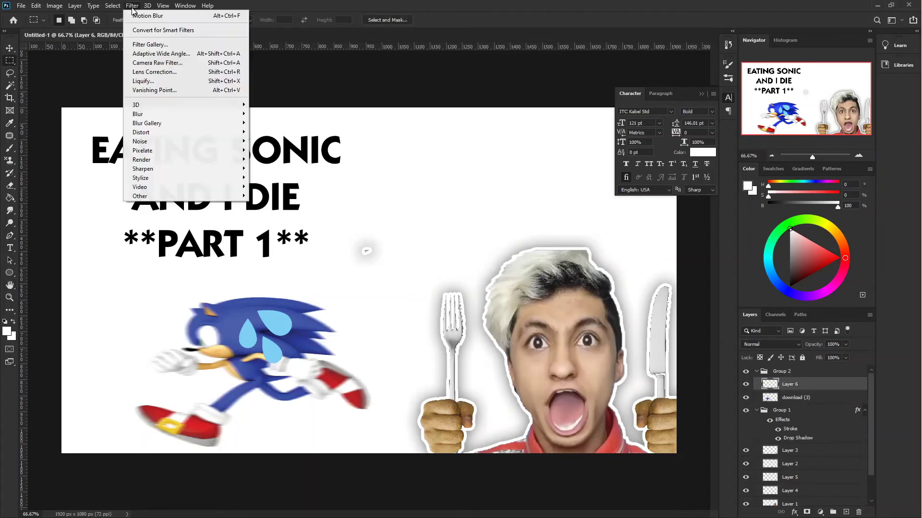
click(261, 74)
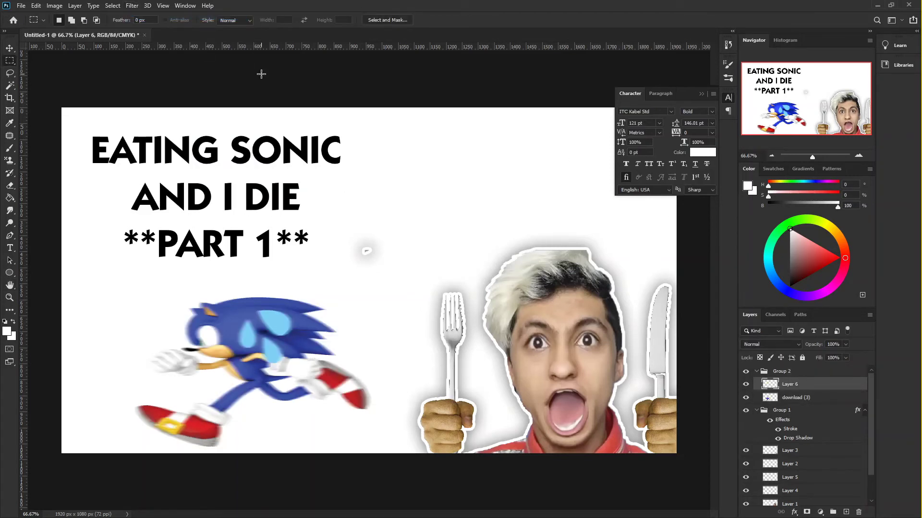
Try the last-used Motion Blur on the man's portrait layer, undo it, and try Radial Blur instead.
click(812, 411)
scroll(809, 444, down, 2)
key(alt+bracketleft)
key(alt+bracketleft)
key(alt+bracketleft)
key(alt+bracketleft)
key(alt+bracketleft)
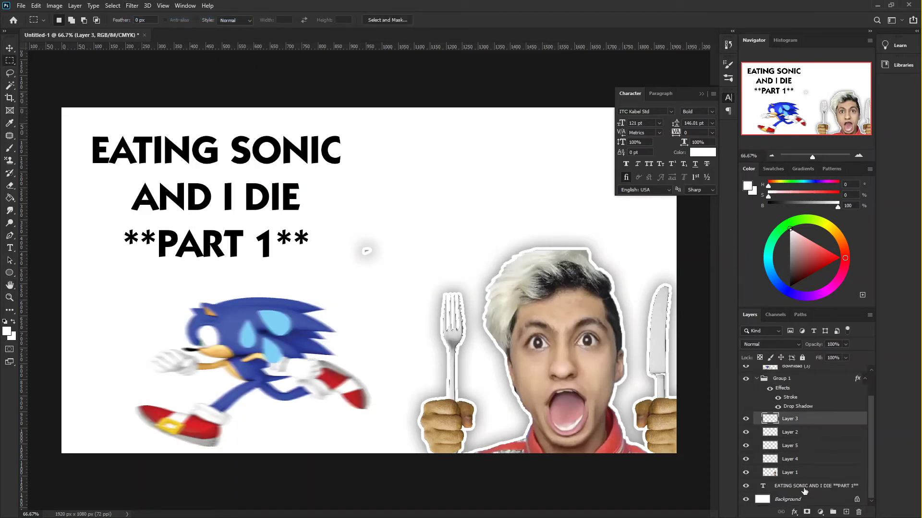
key(ctrl+f)
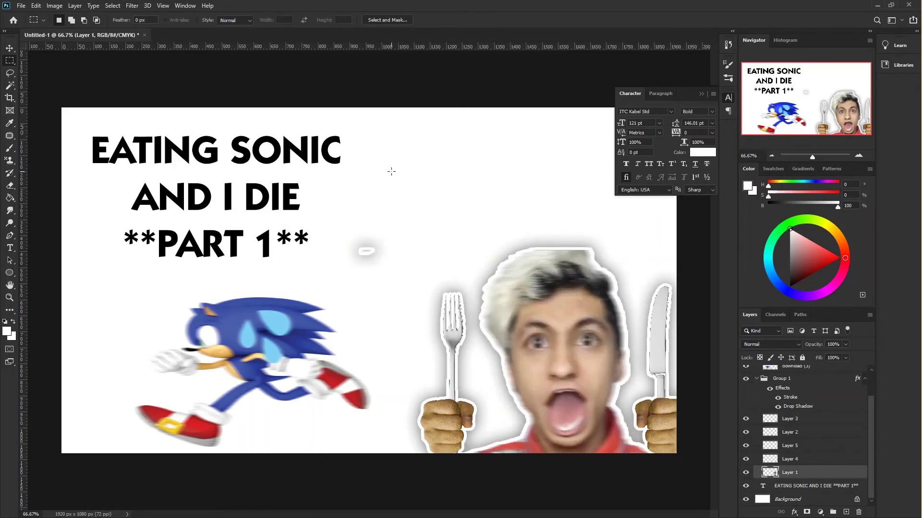
key(ctrl+z)
click(132, 6)
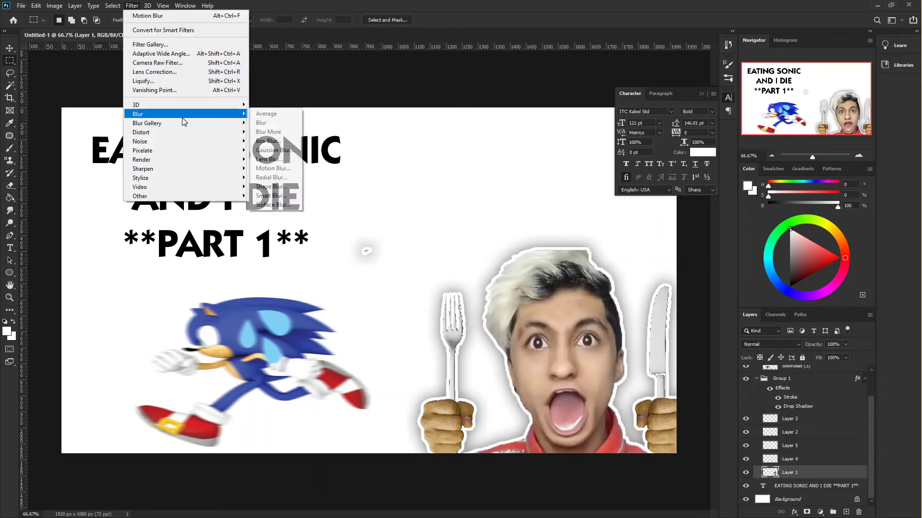
click(271, 178)
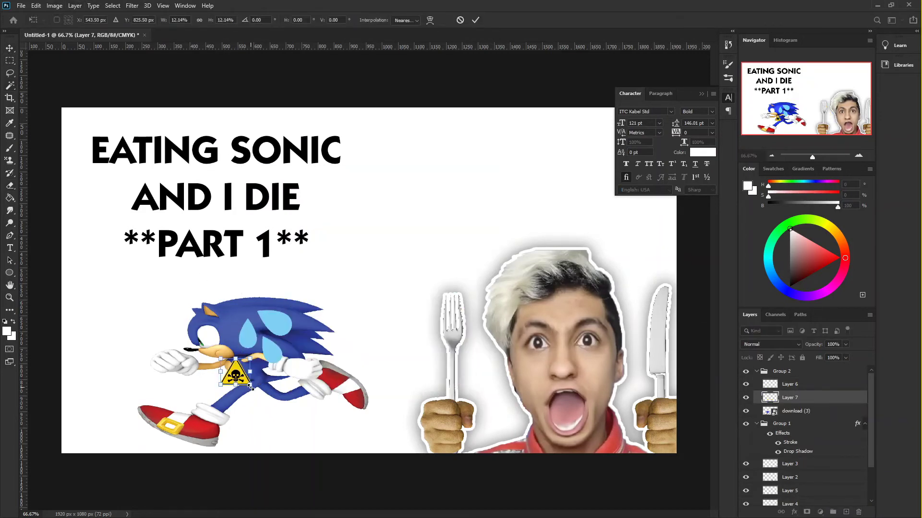
Enlarge the yellow skull warning sign and position it above Sonic's back.
drag(250, 387, 338, 332)
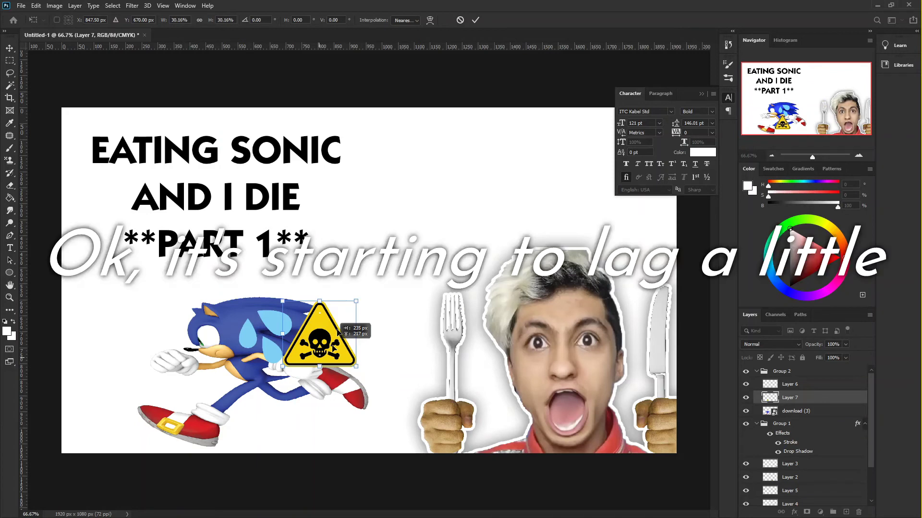
drag(338, 331, 353, 295)
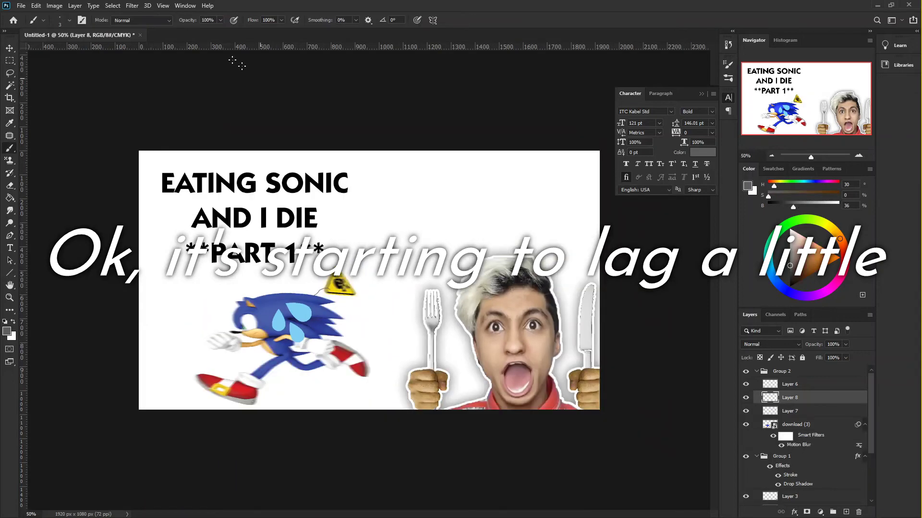
Select the water-drop layer and reapply the Motion Blur filter to it.
key(alt+bracketright)
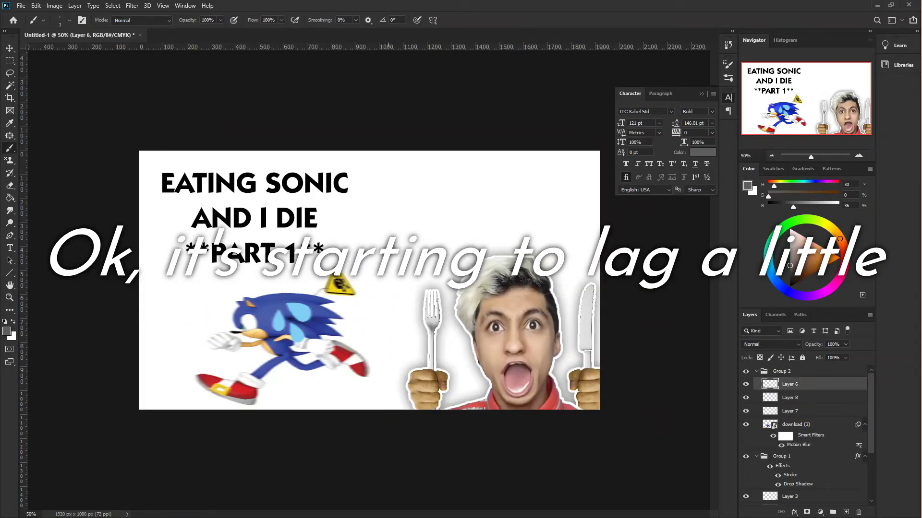